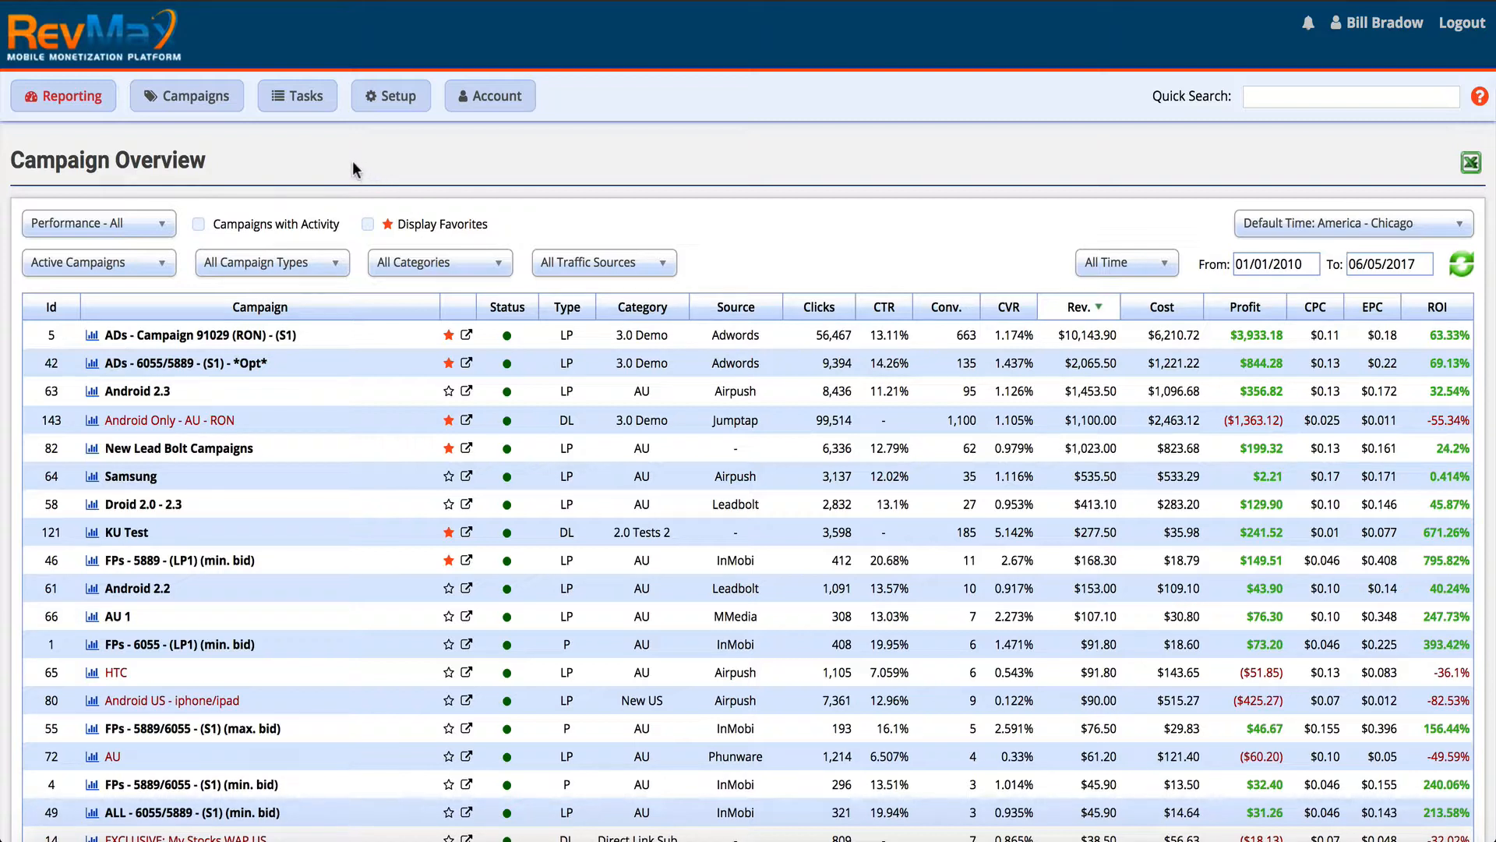
Open the click filters page and name a new filter with the person's first name followed by "Office IP".
mouse_move(277, 102)
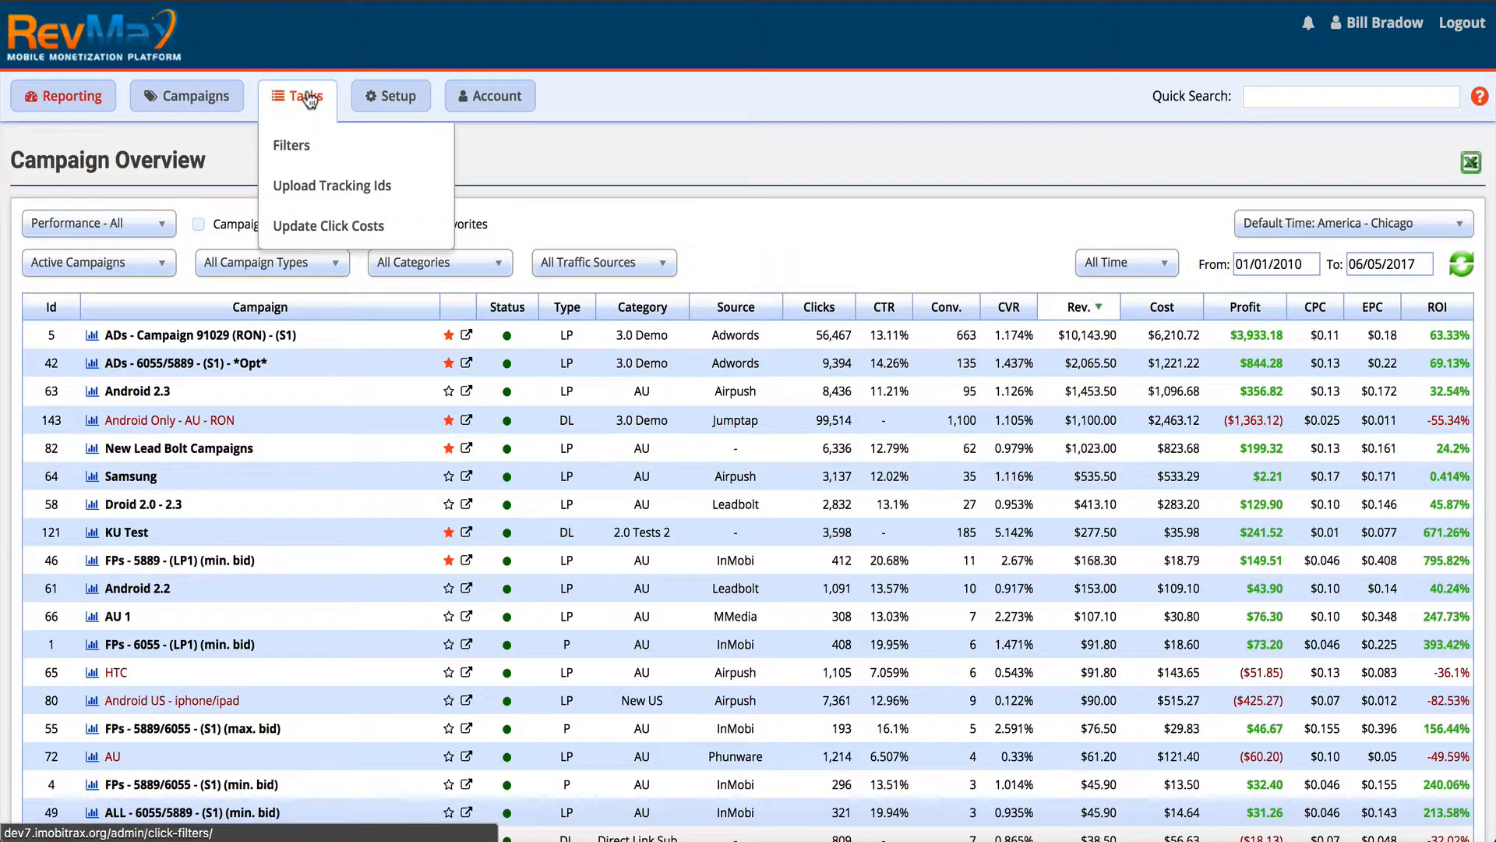
click(290, 144)
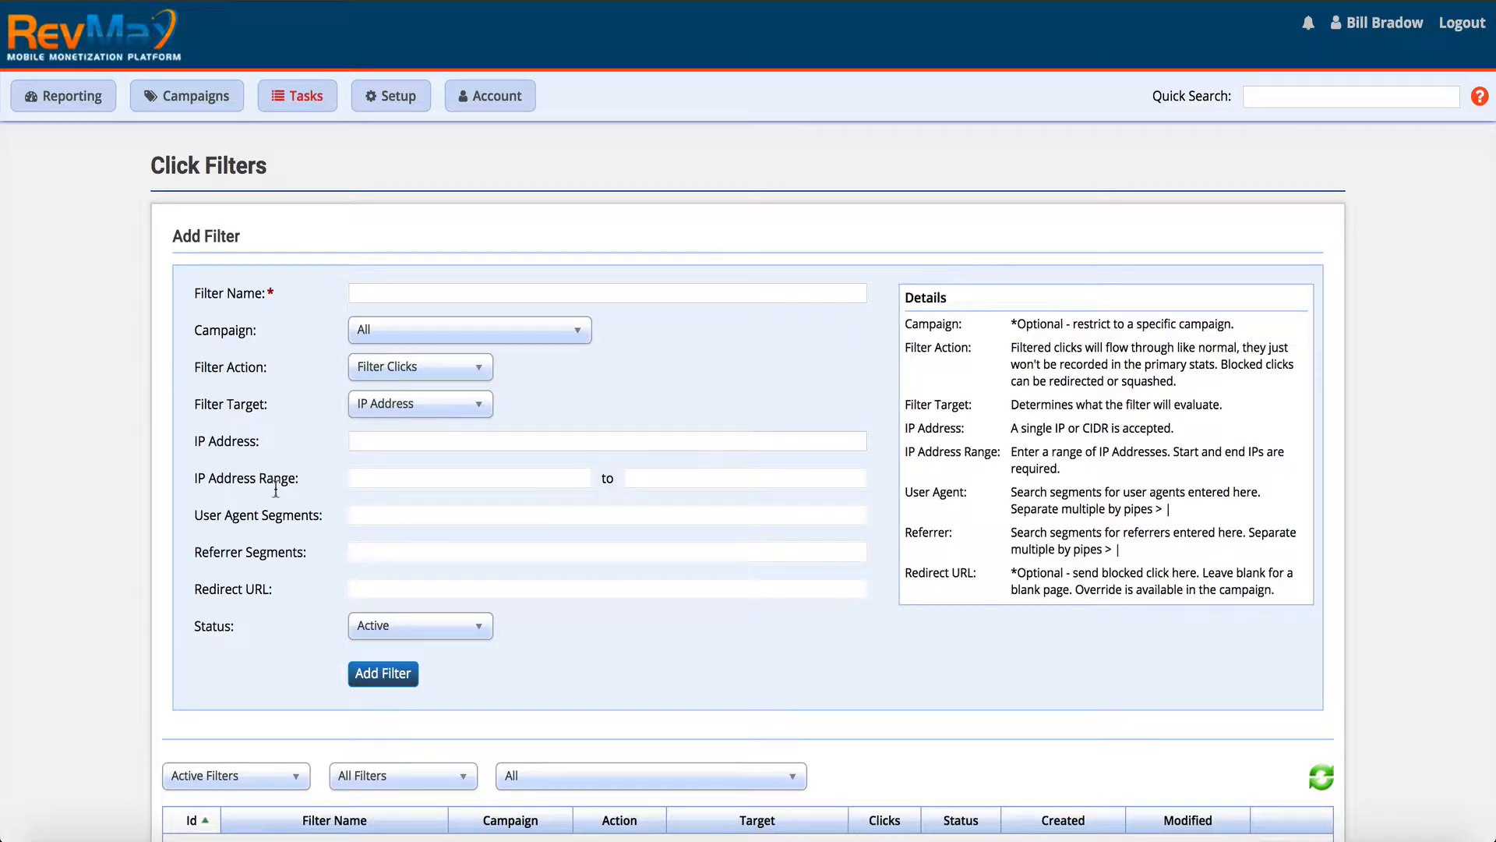
click(379, 292)
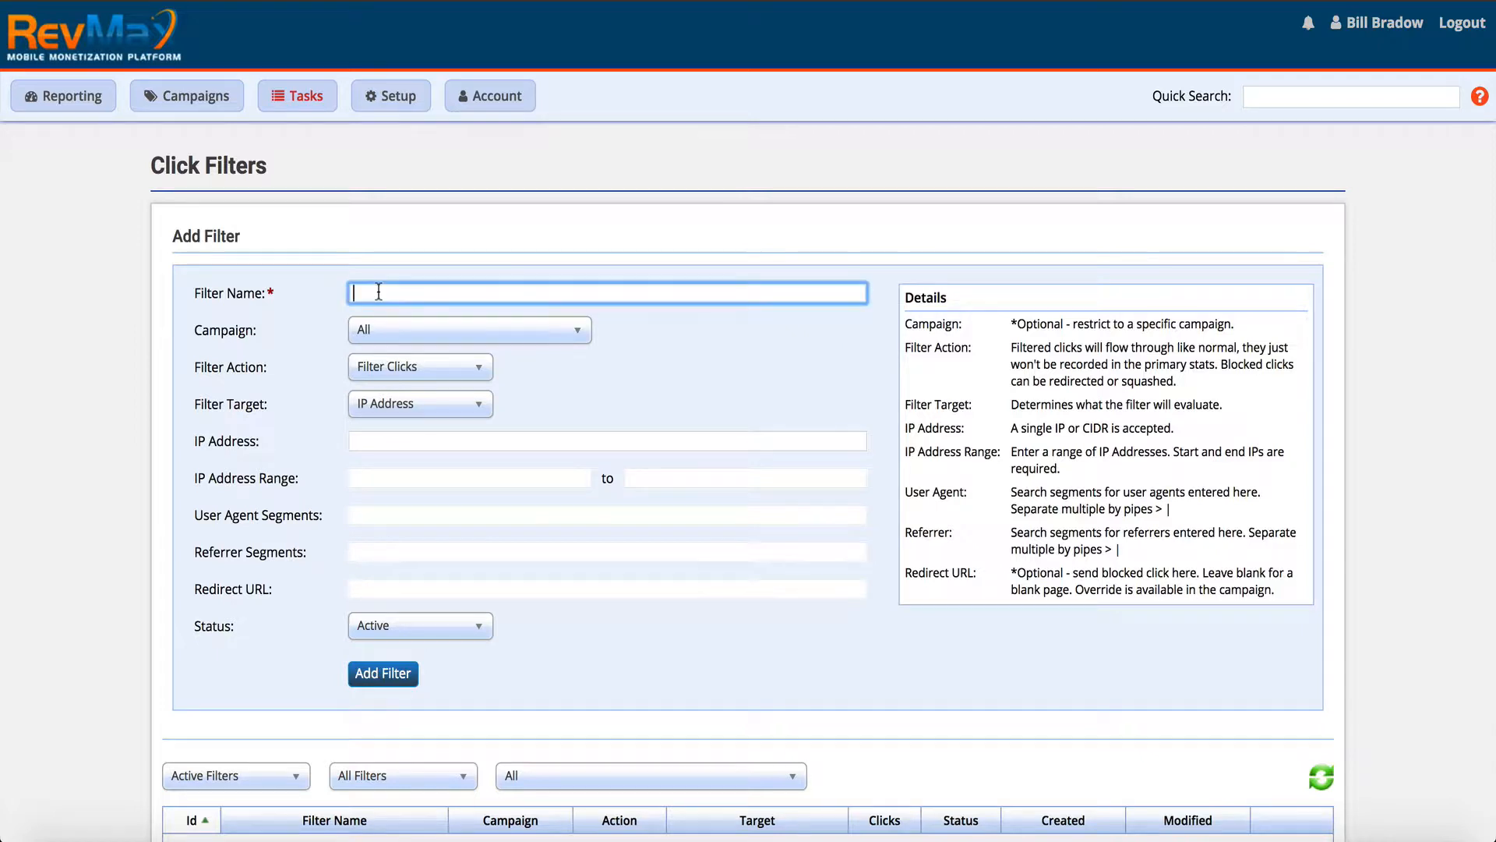
scroll(379, 292, down, 1)
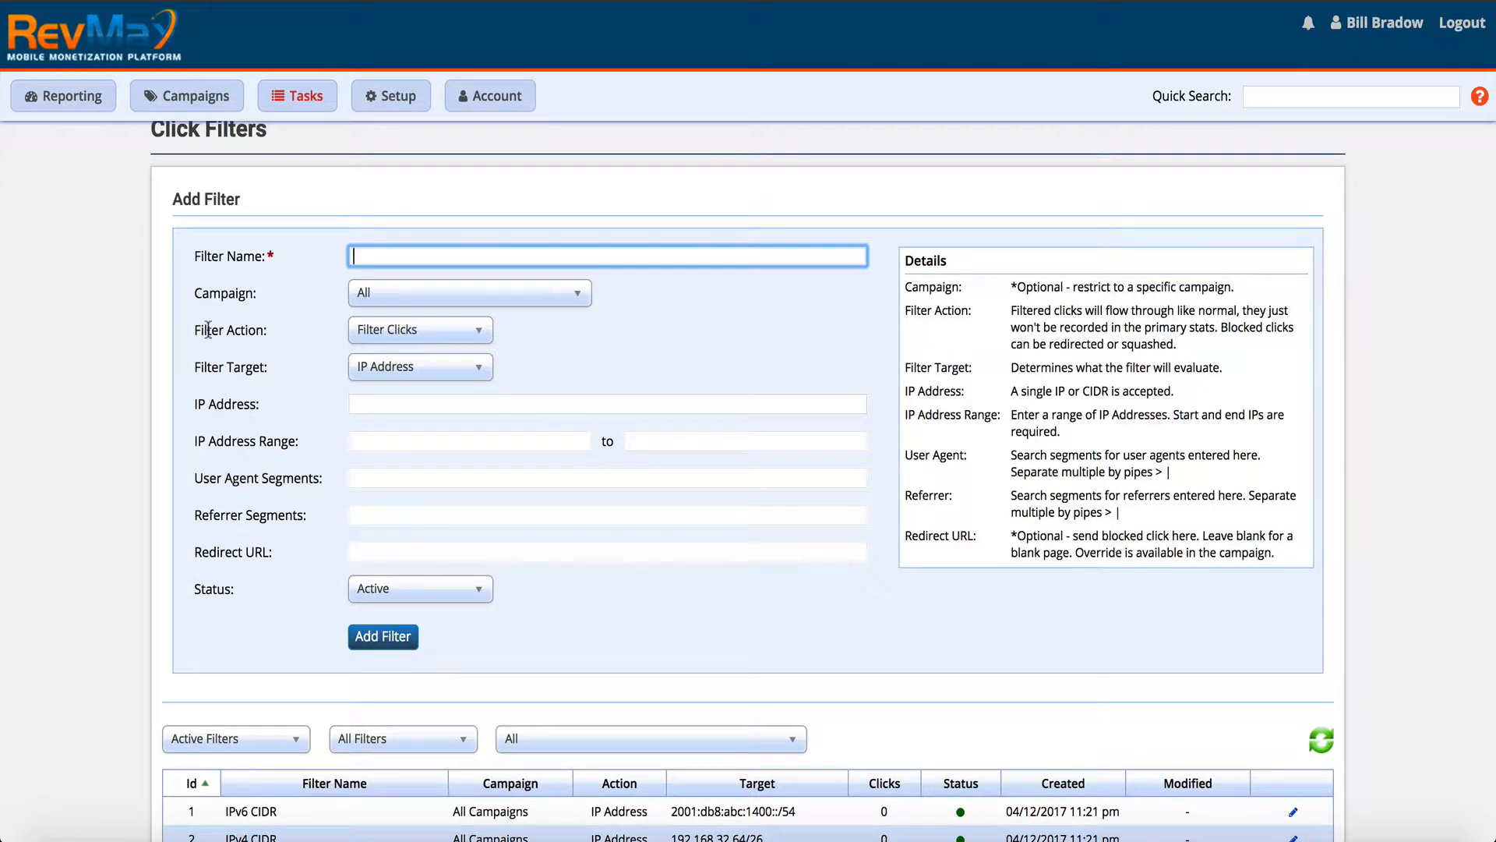
scroll(209, 329, down, 1)
scroll(211, 335, up, 2)
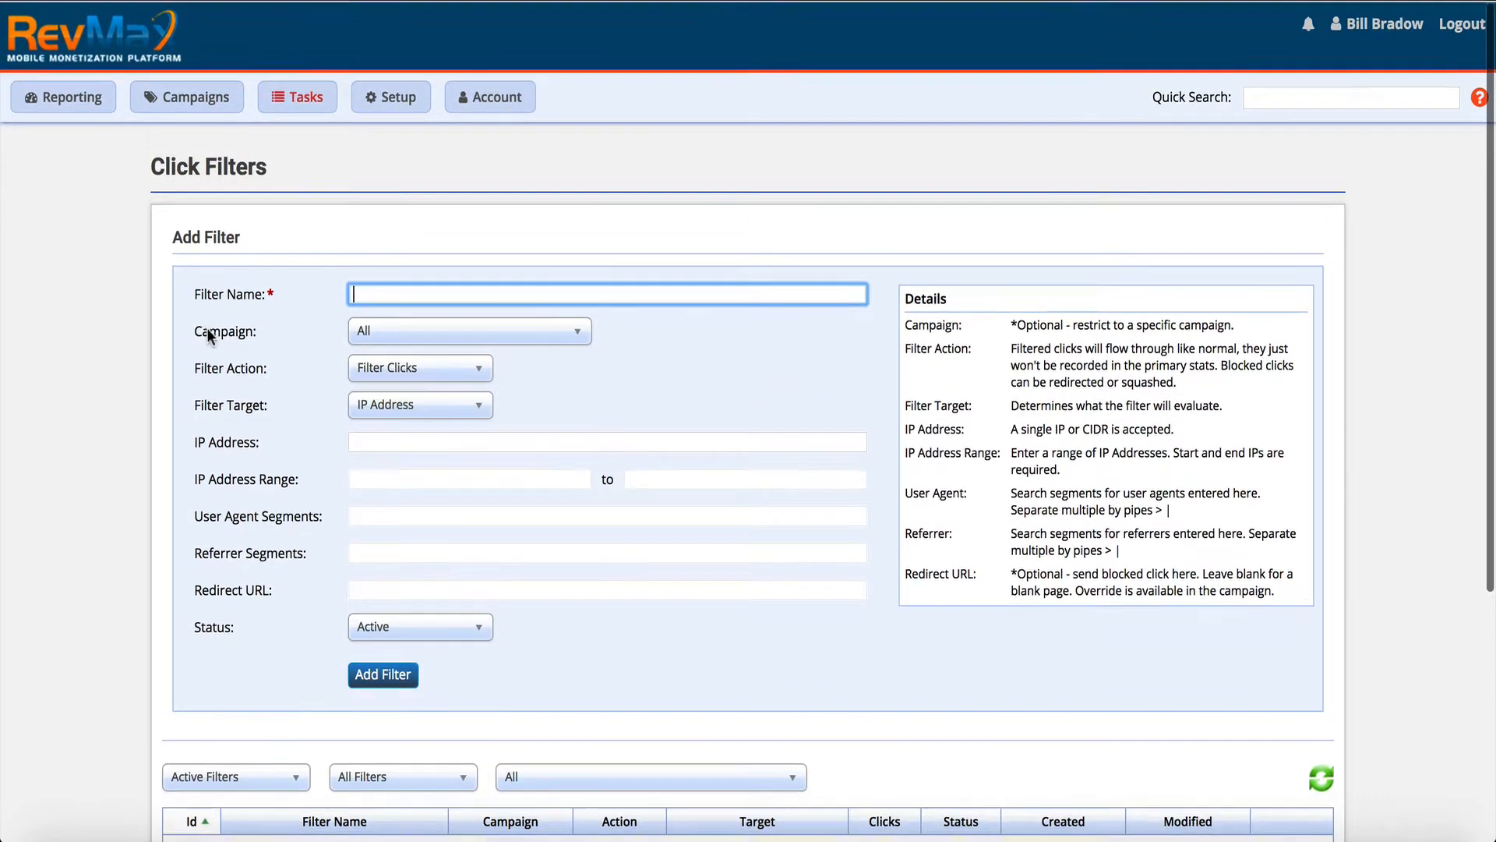
scroll(208, 335, down, 2)
scroll(209, 334, up, 1)
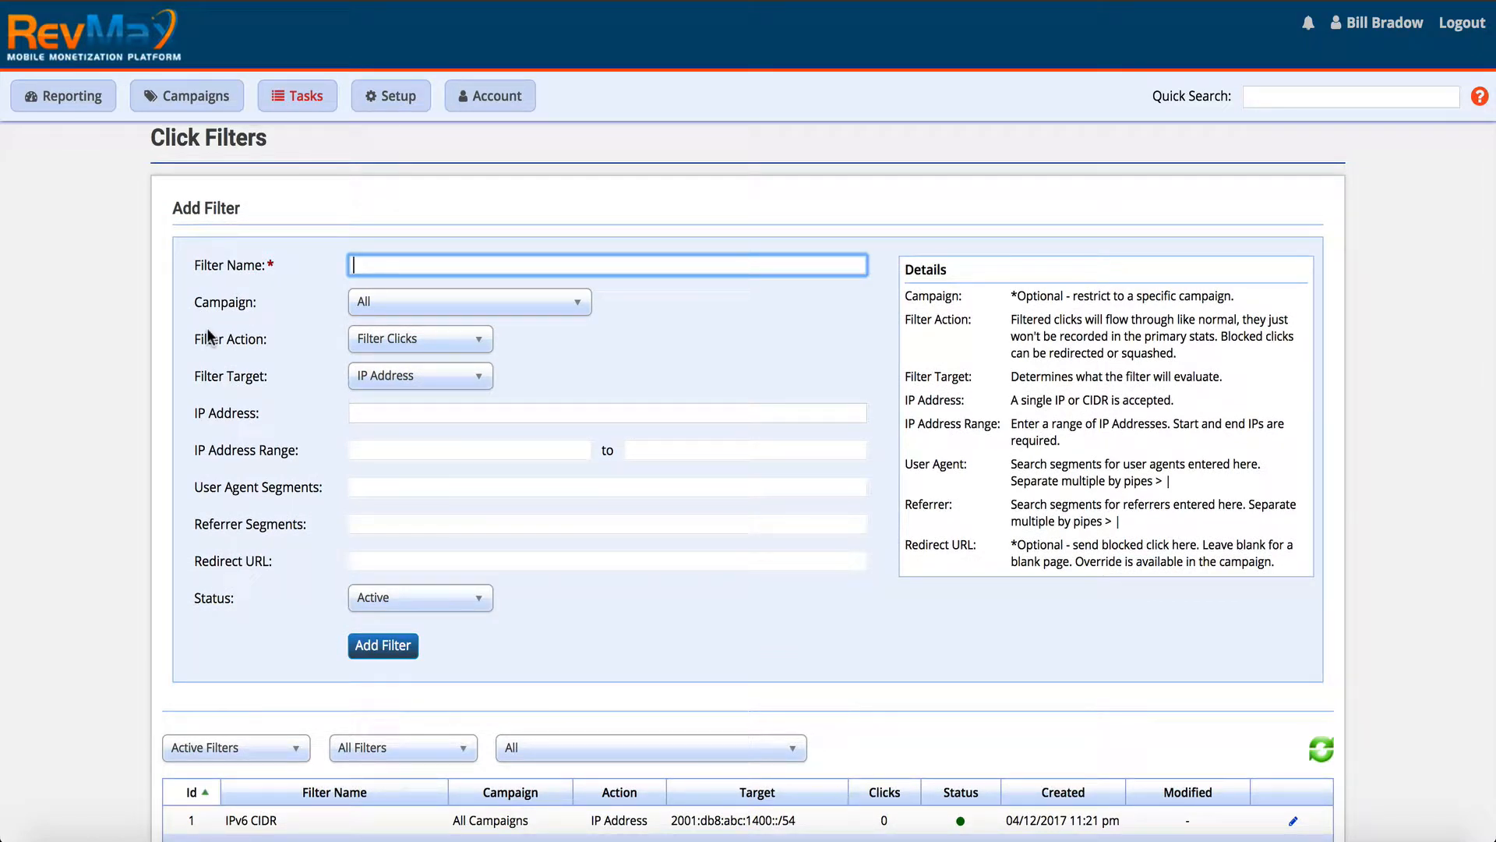
text(Ryan )
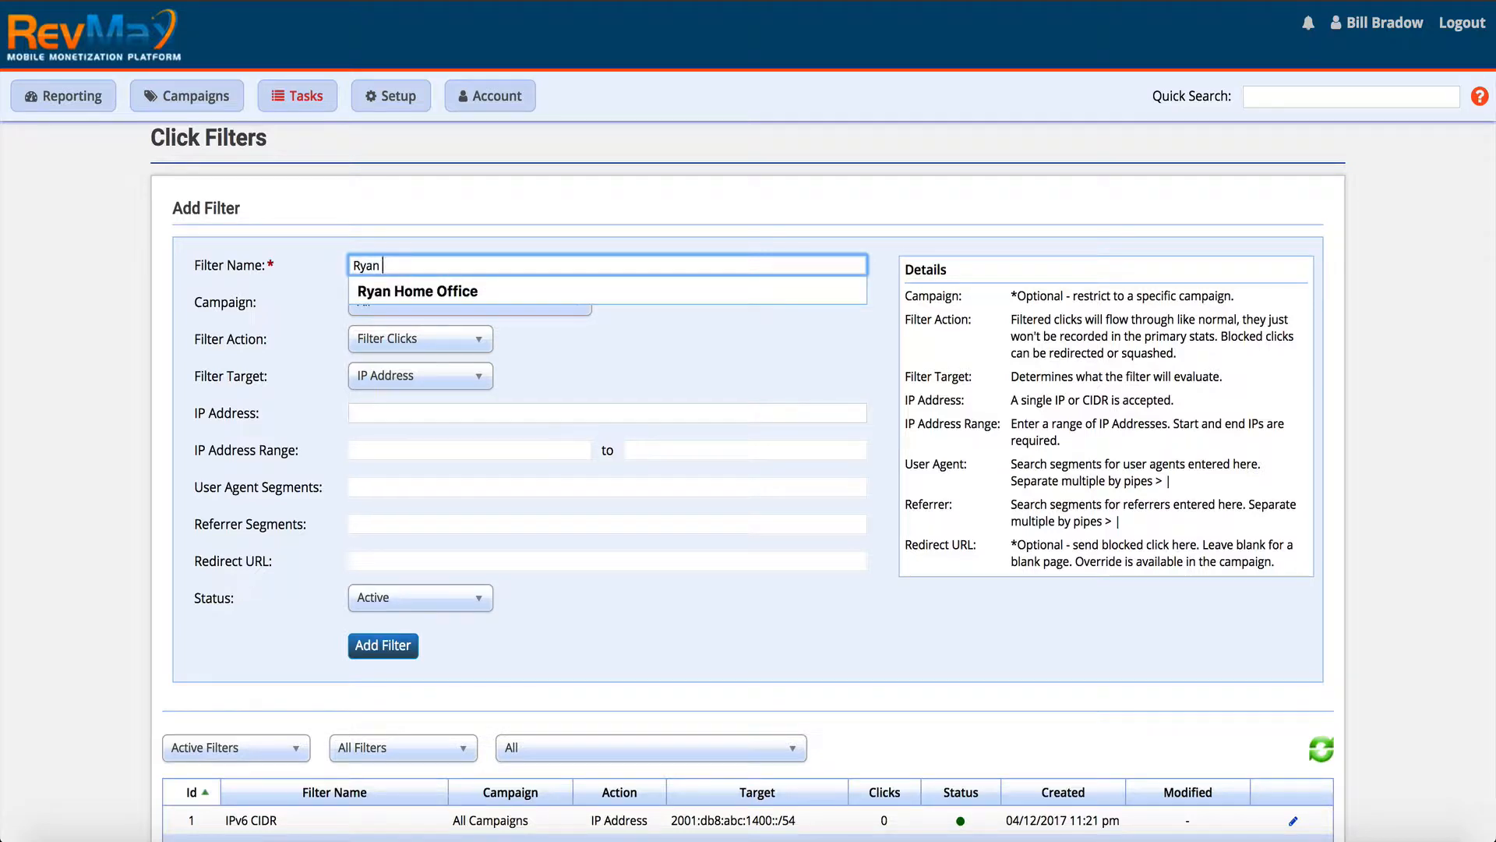
text(Office IP)
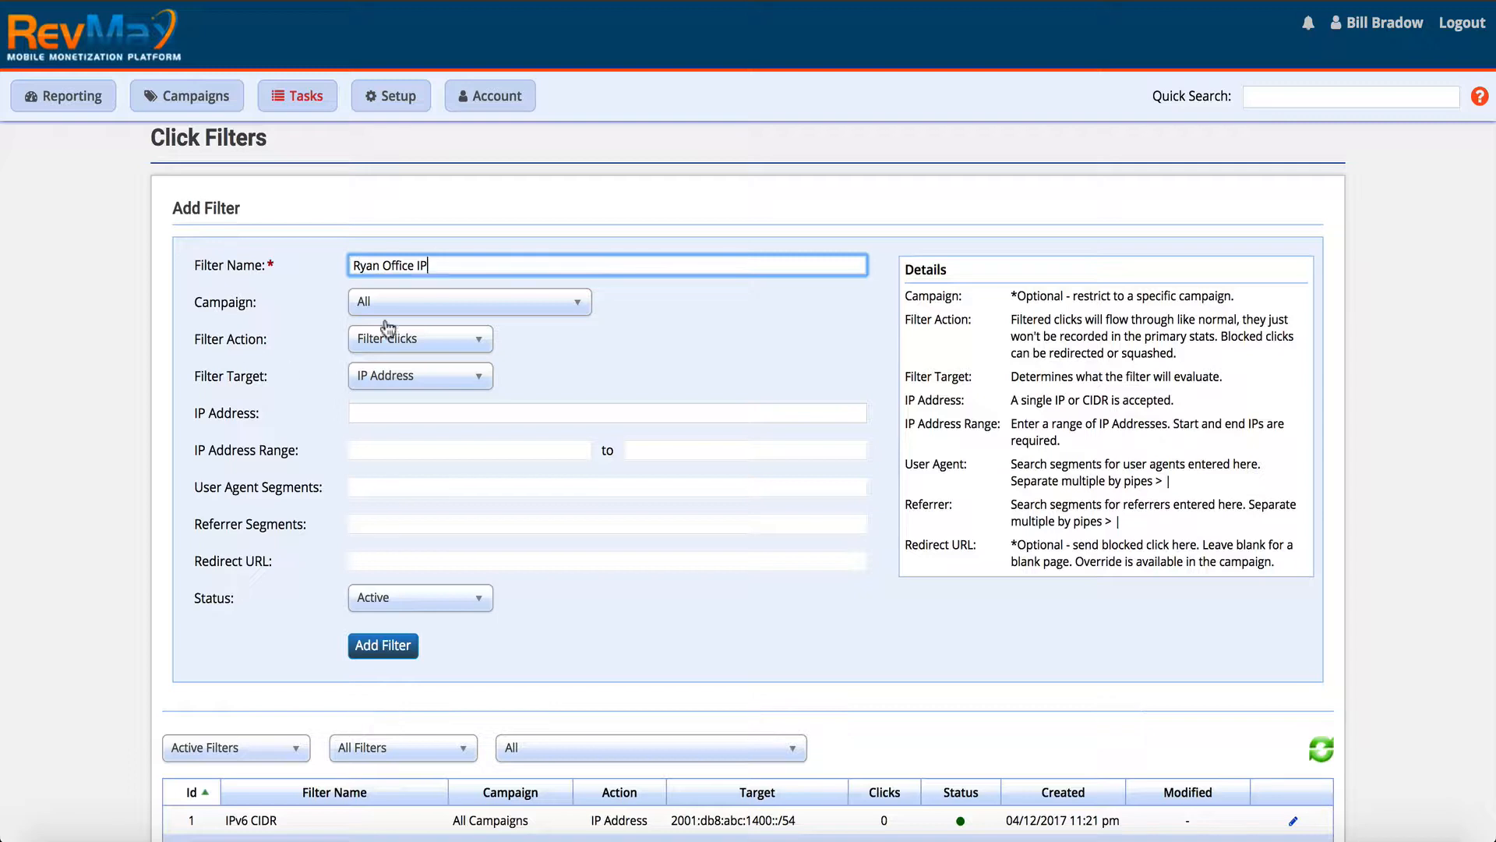
Review the available campaign, filter action and filter target options for the new filter.
click(402, 308)
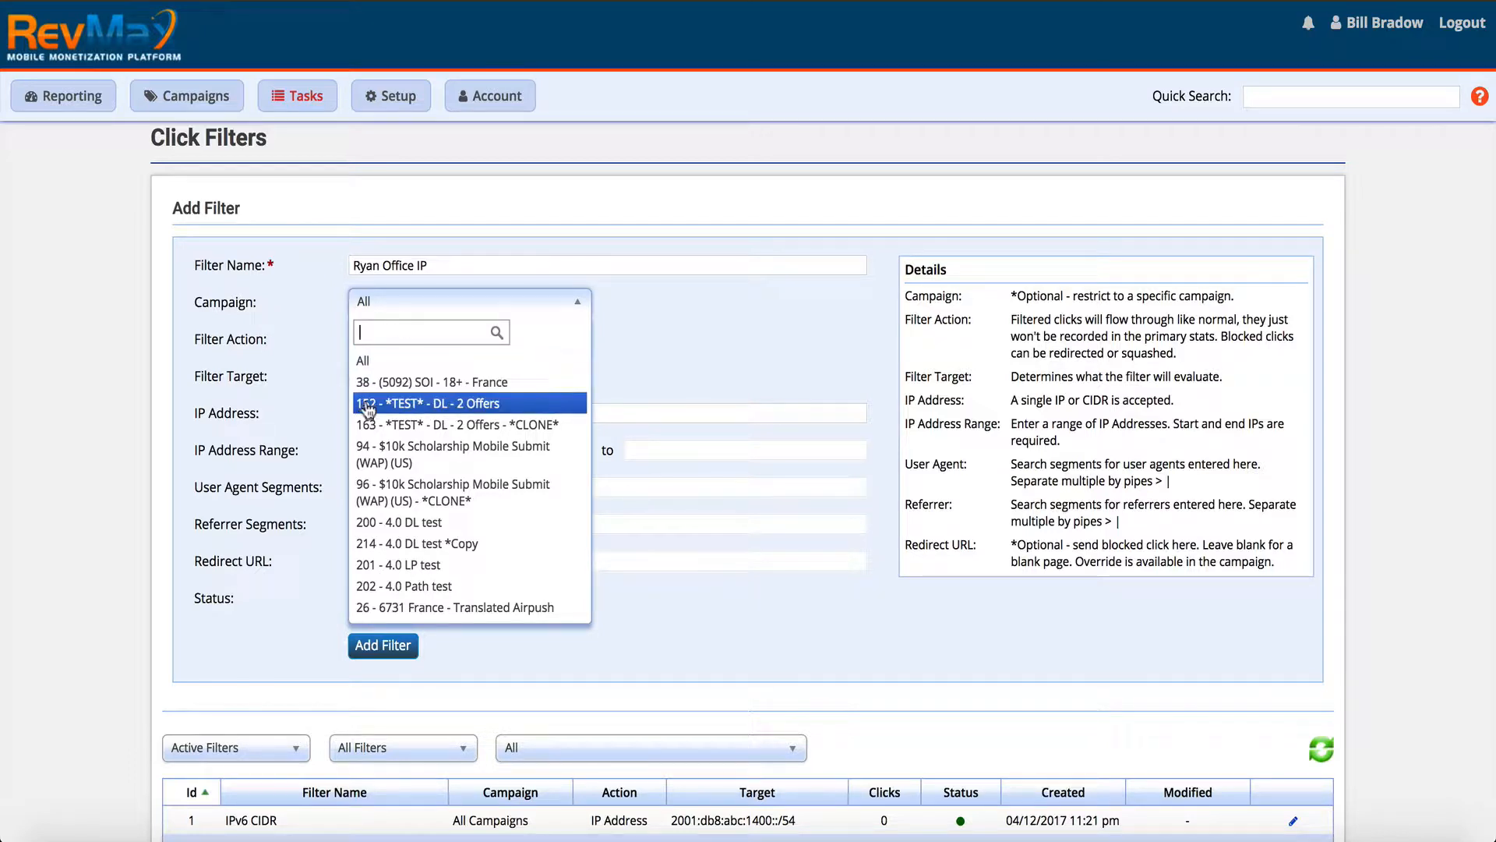
click(675, 343)
click(416, 337)
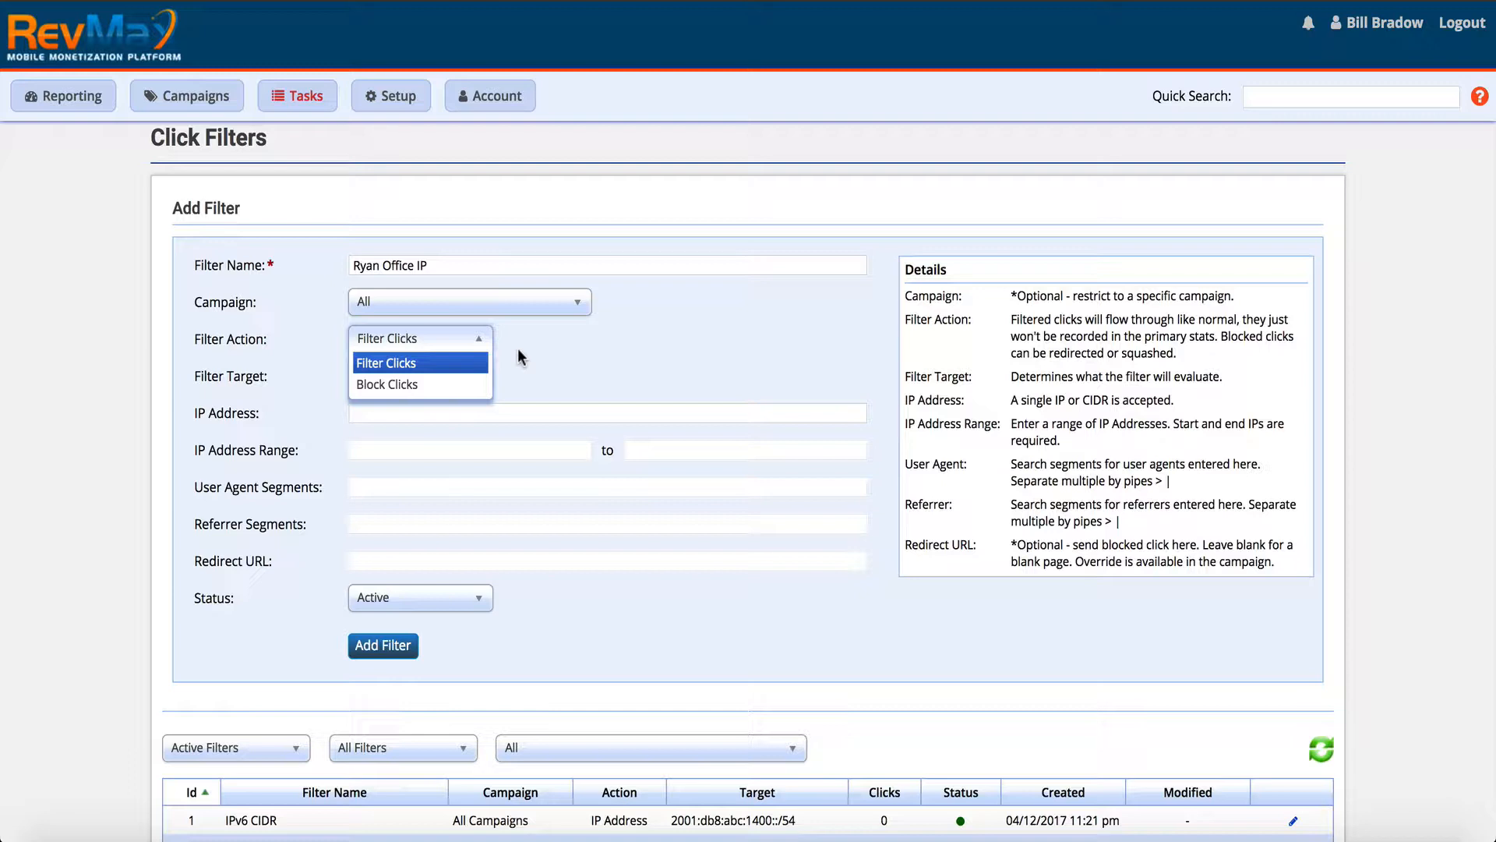
click(488, 366)
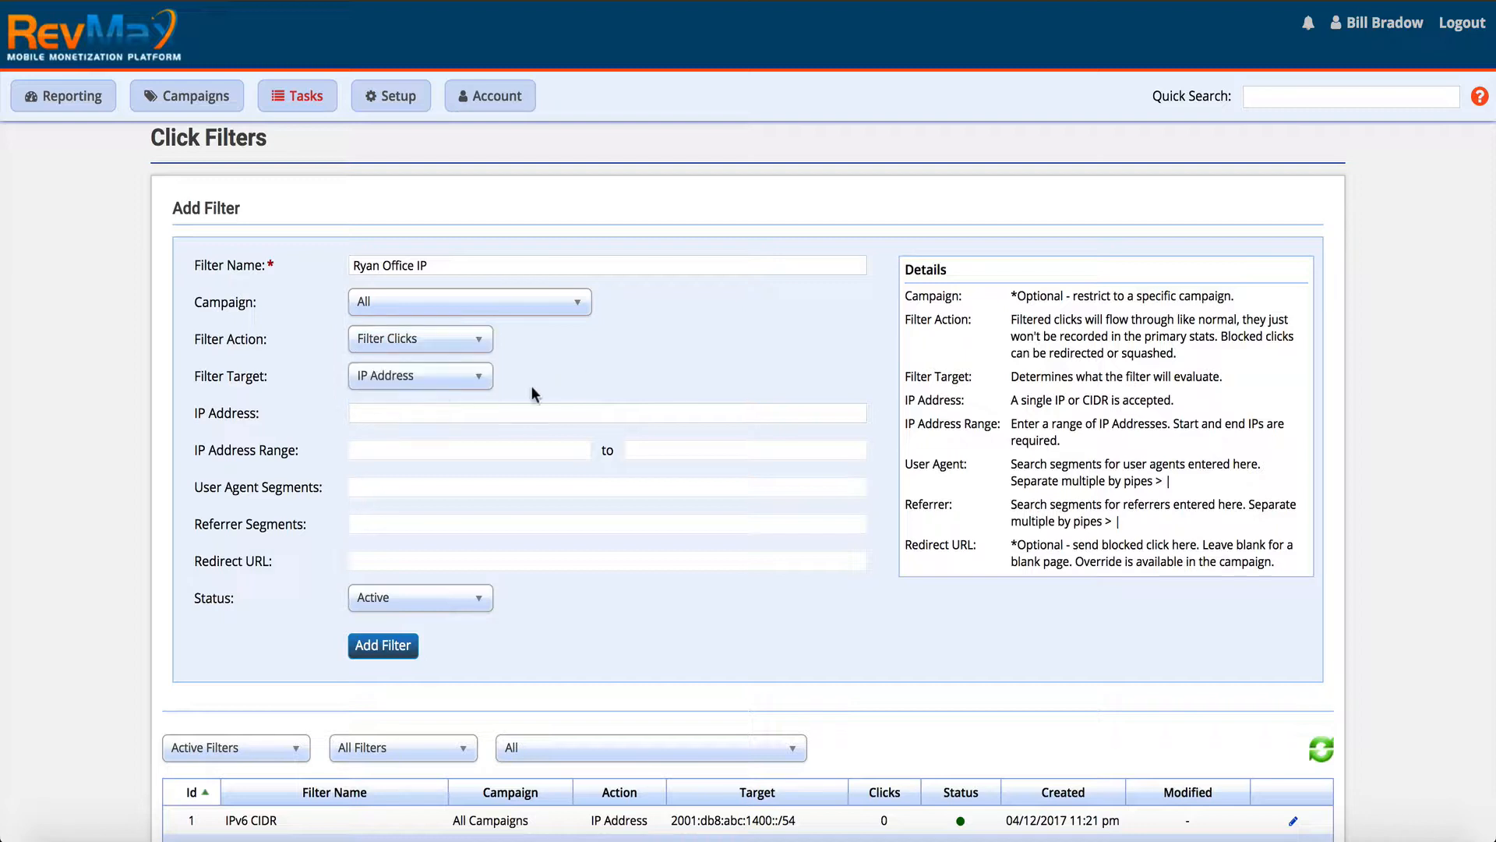
click(374, 381)
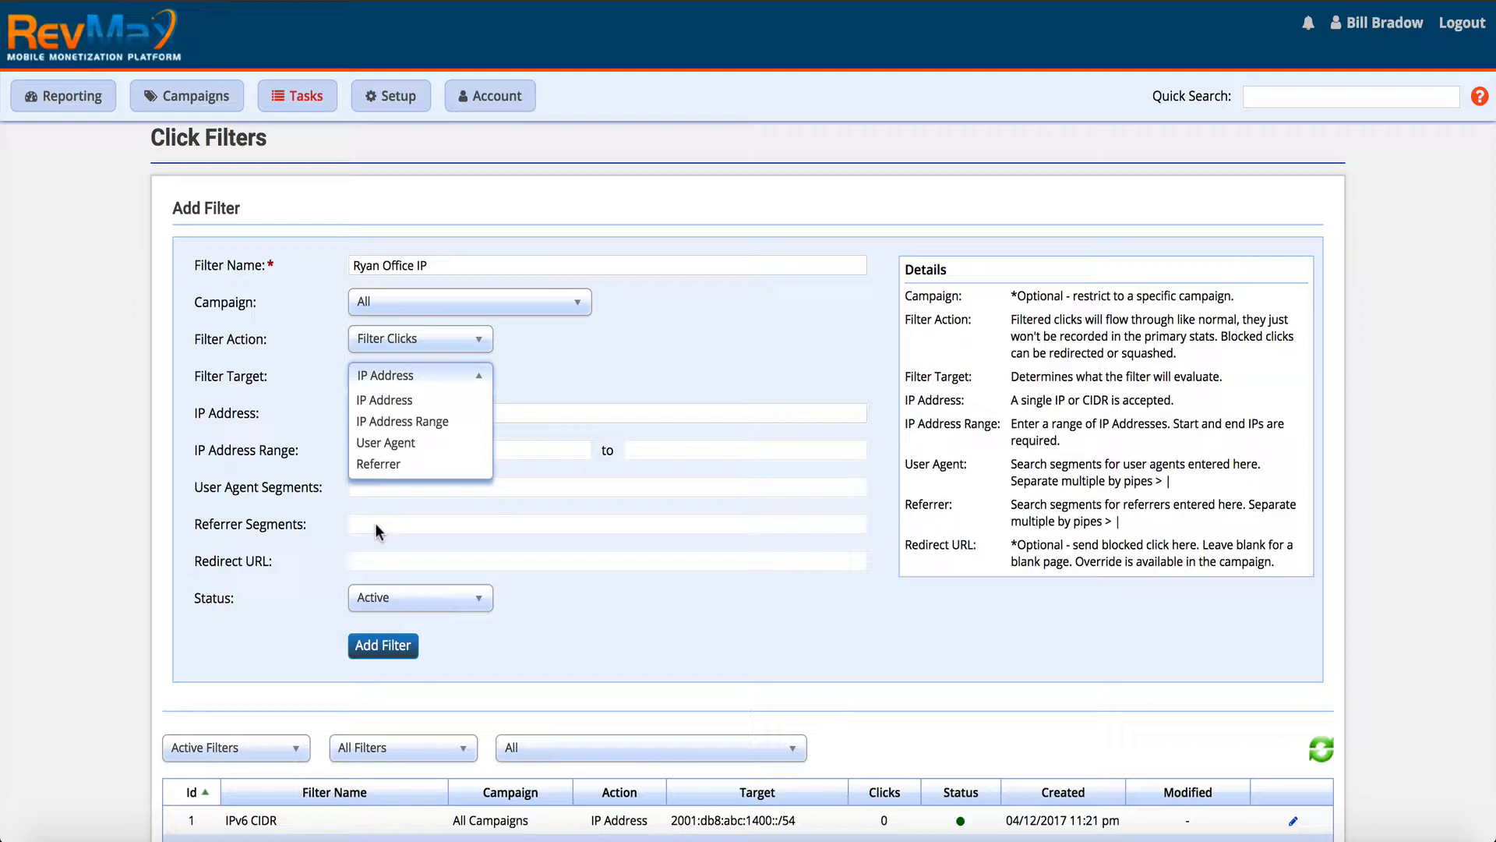
click(600, 372)
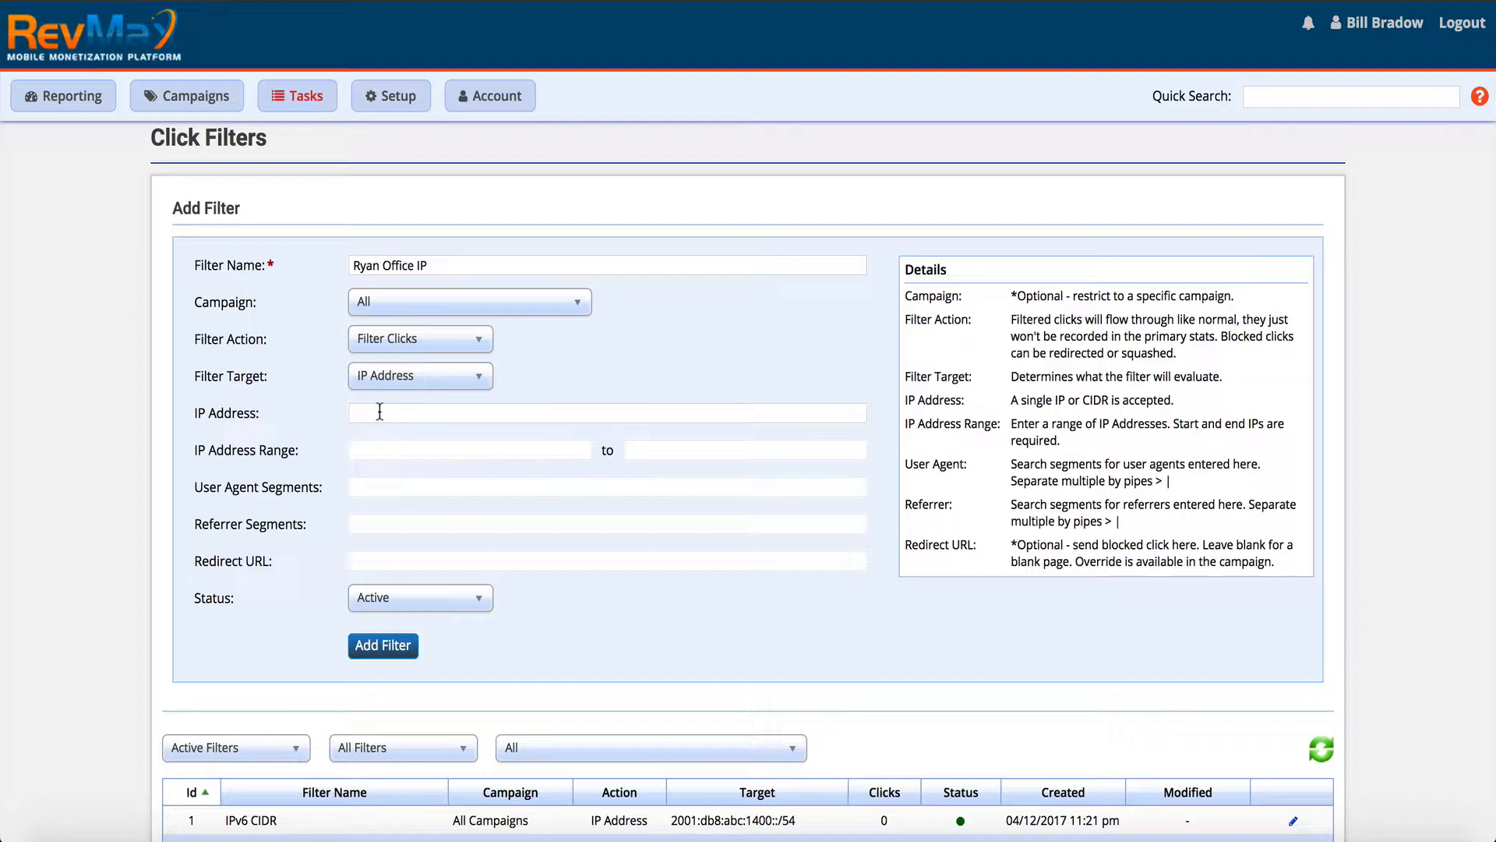
click(382, 410)
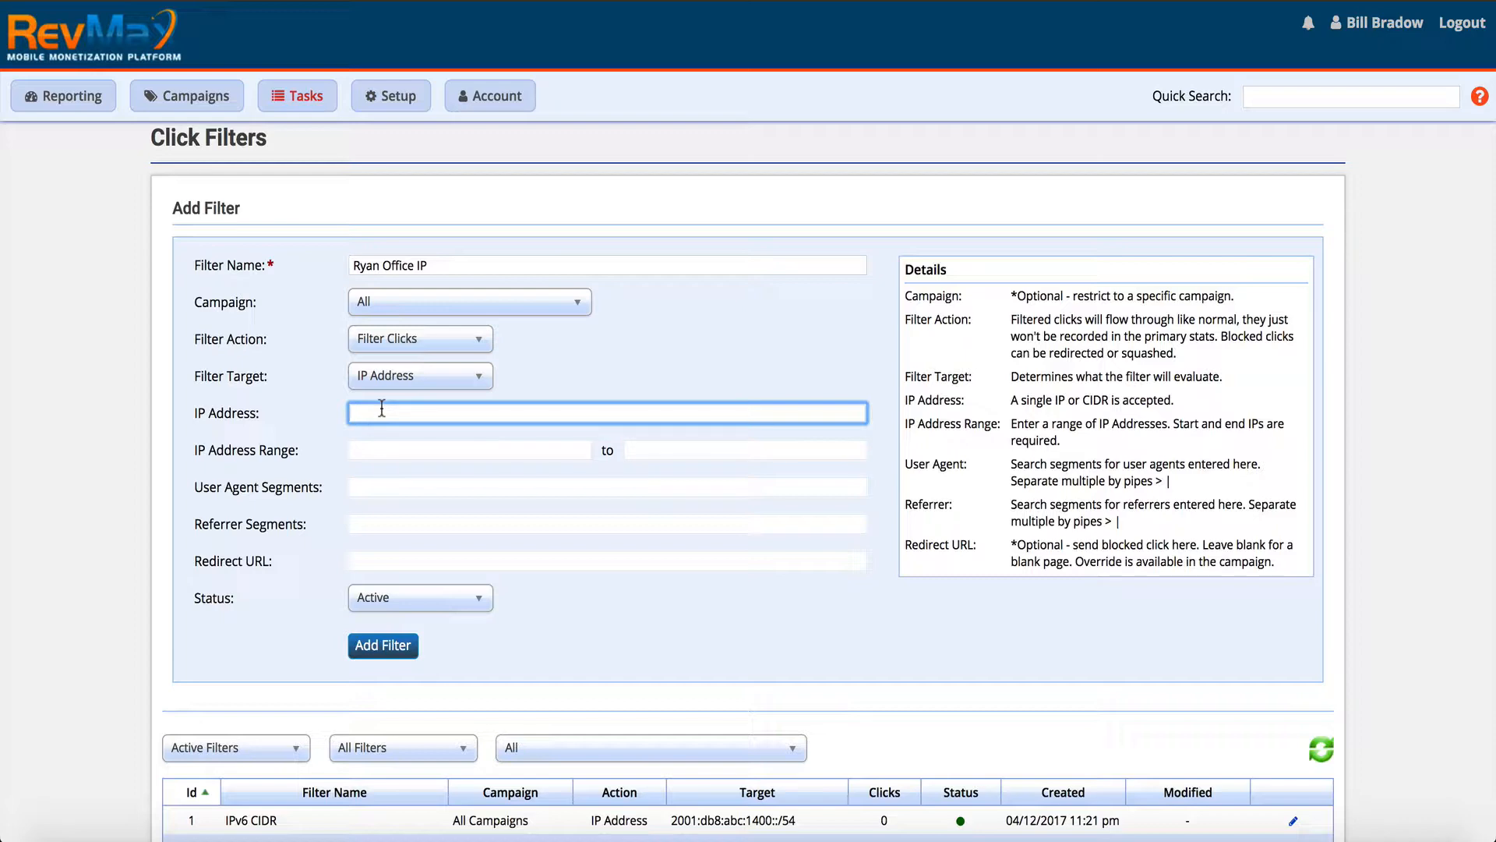
scroll(382, 410, down, 3)
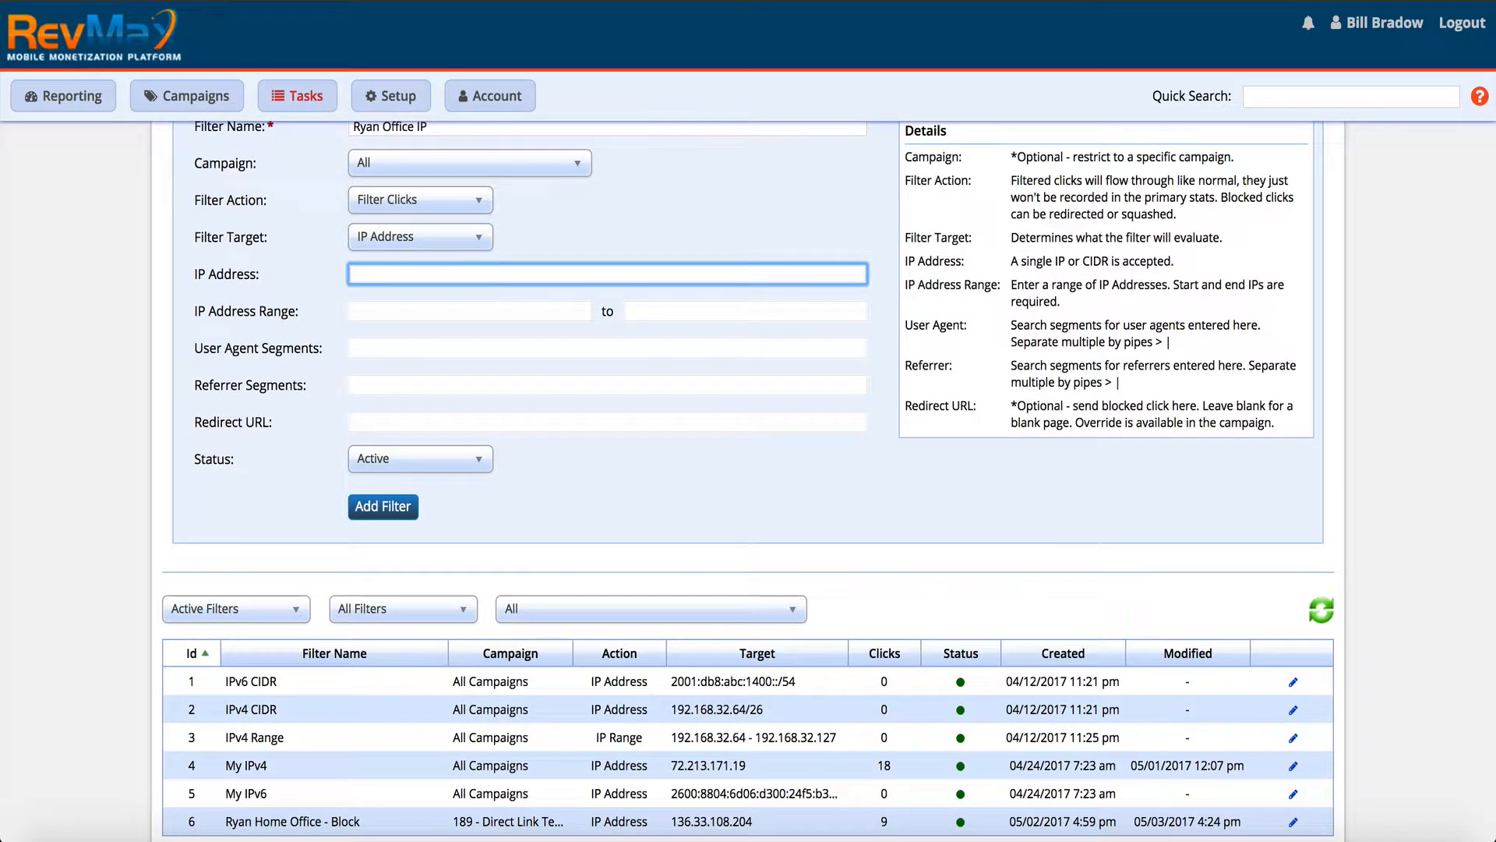
scroll(442, 368, down, 3)
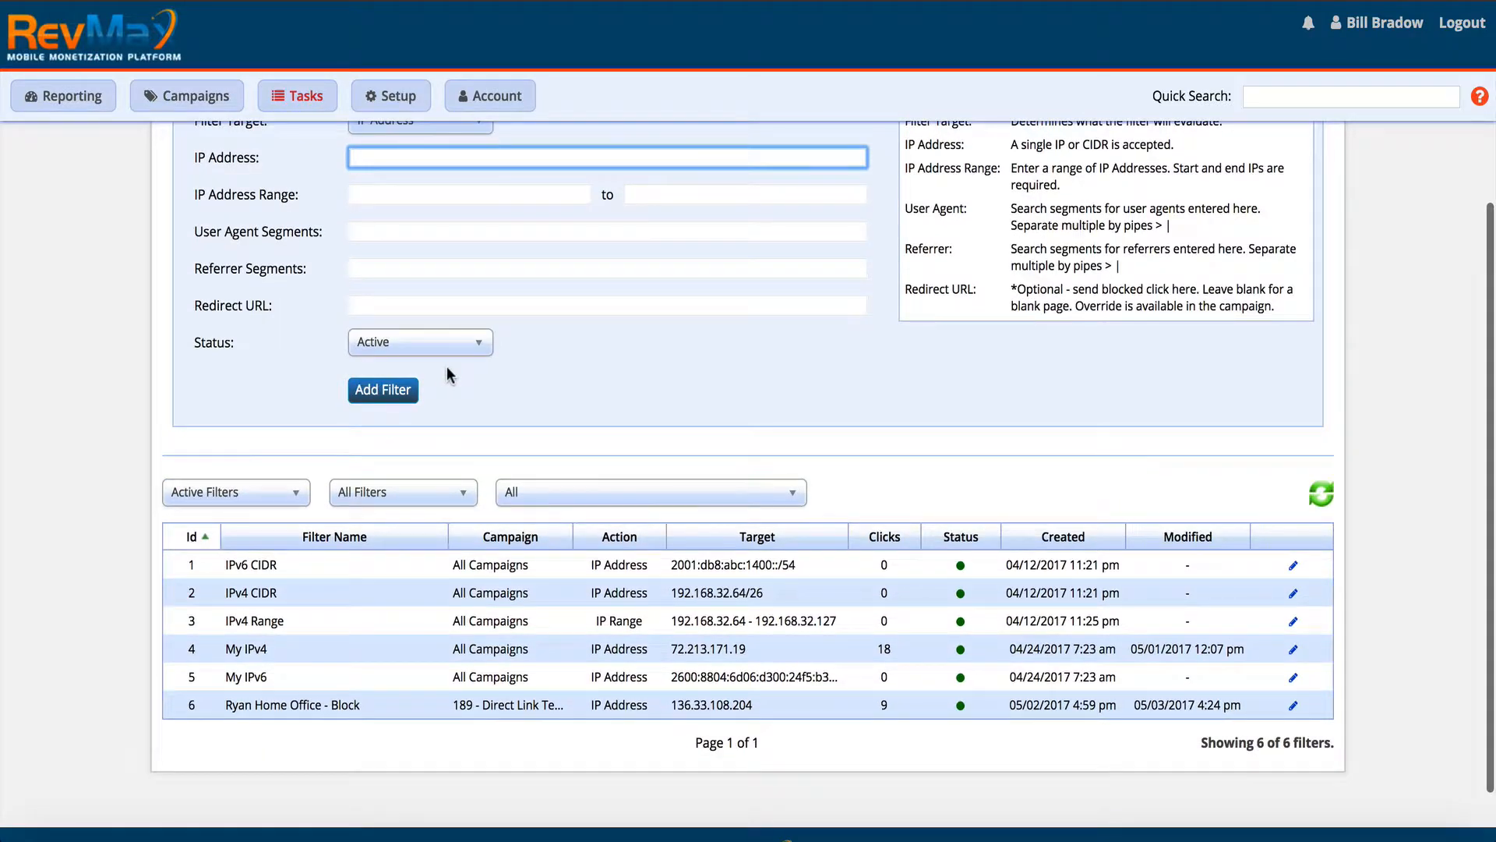
drag(712, 647, 666, 651)
key(super+c)
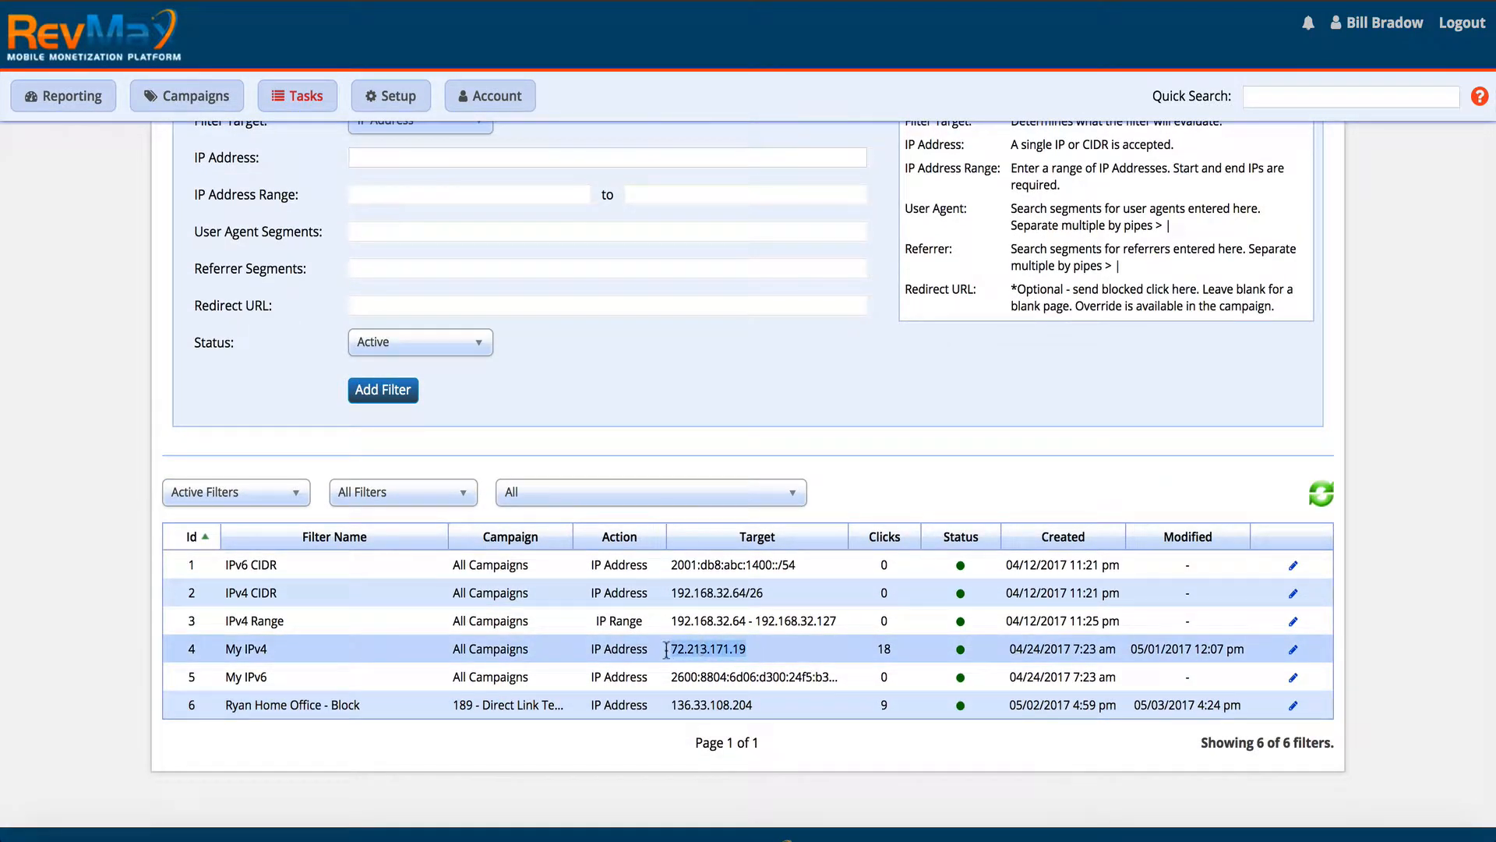
scroll(668, 651, up, 3)
click(392, 360)
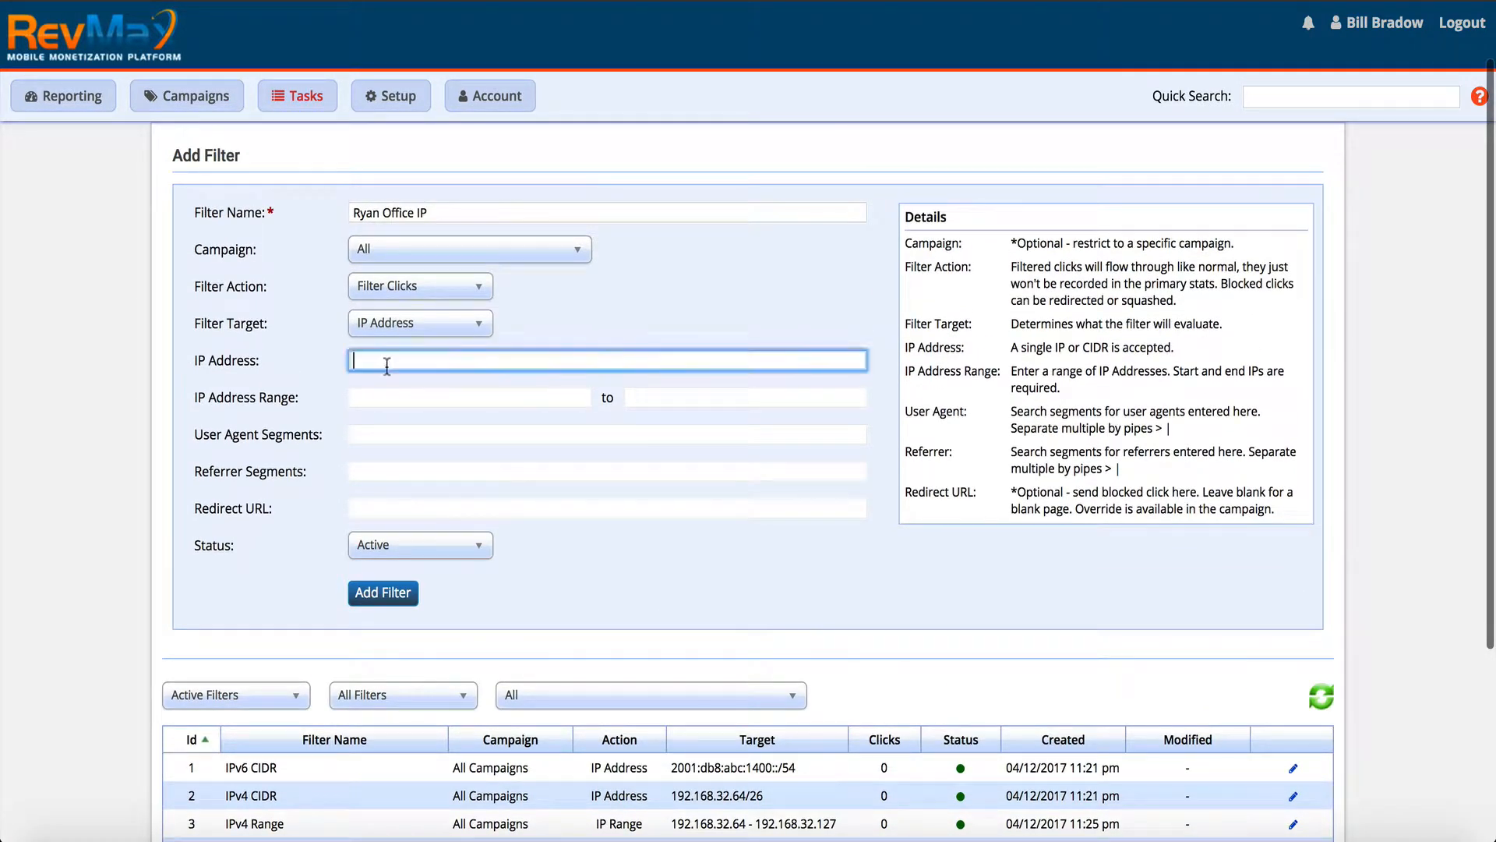
key(super+v)
key(BackSpace)
key(BackSpace)
text(20)
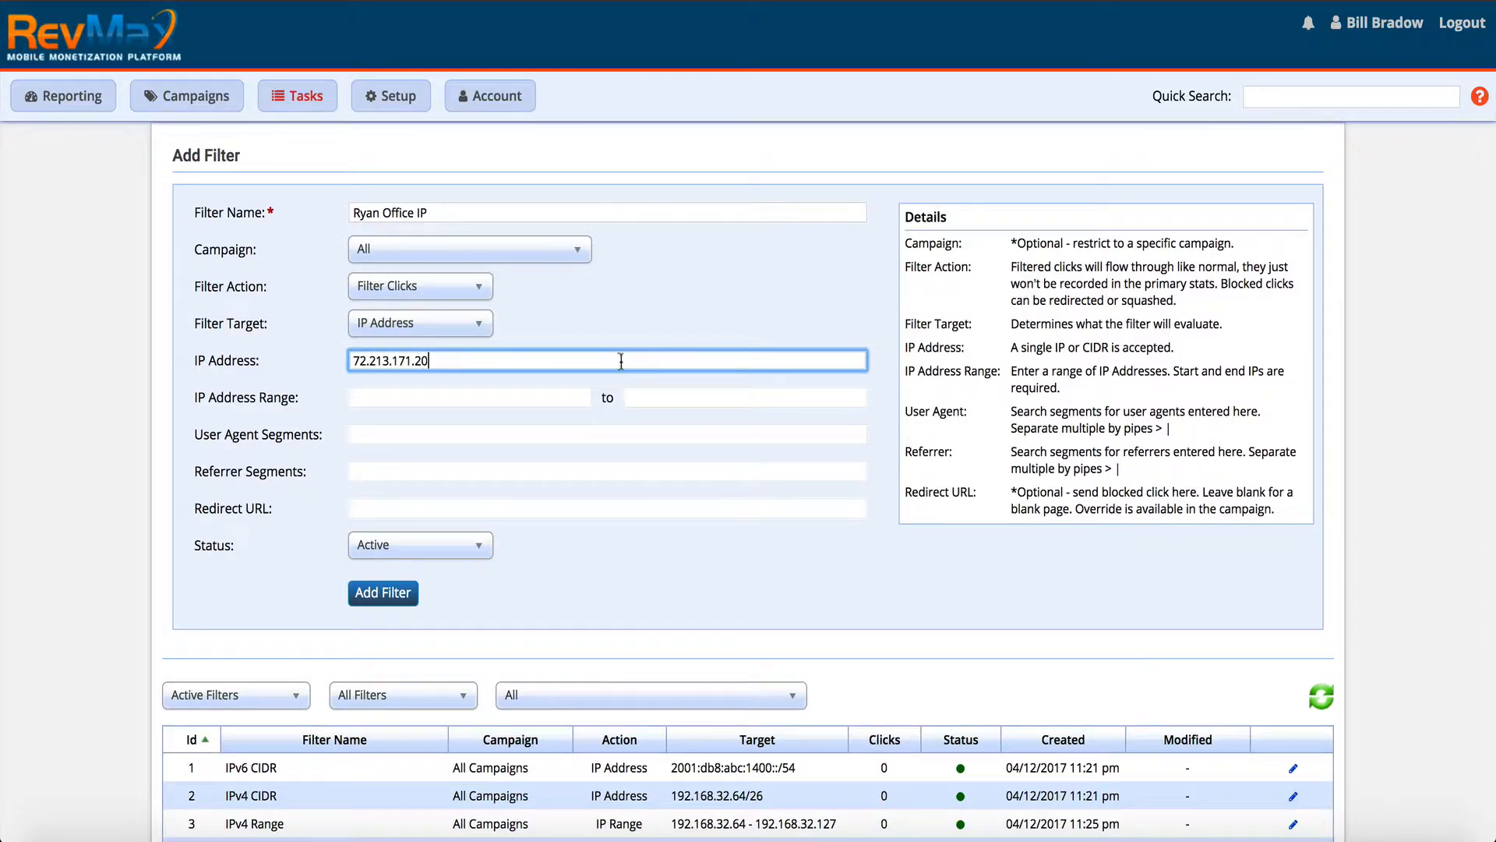
click(599, 319)
drag(561, 361, 332, 363)
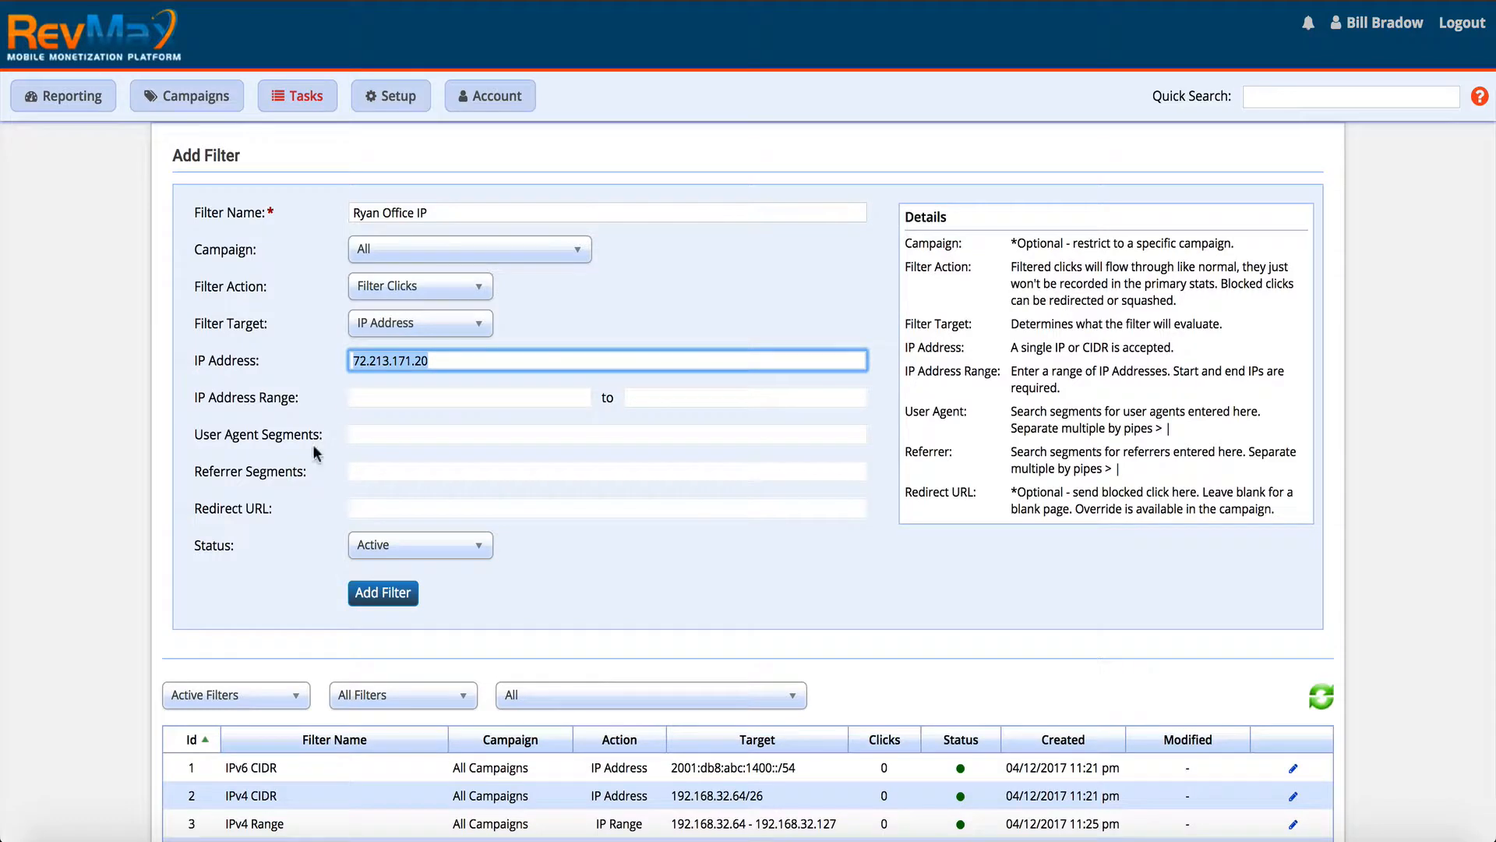
click(365, 395)
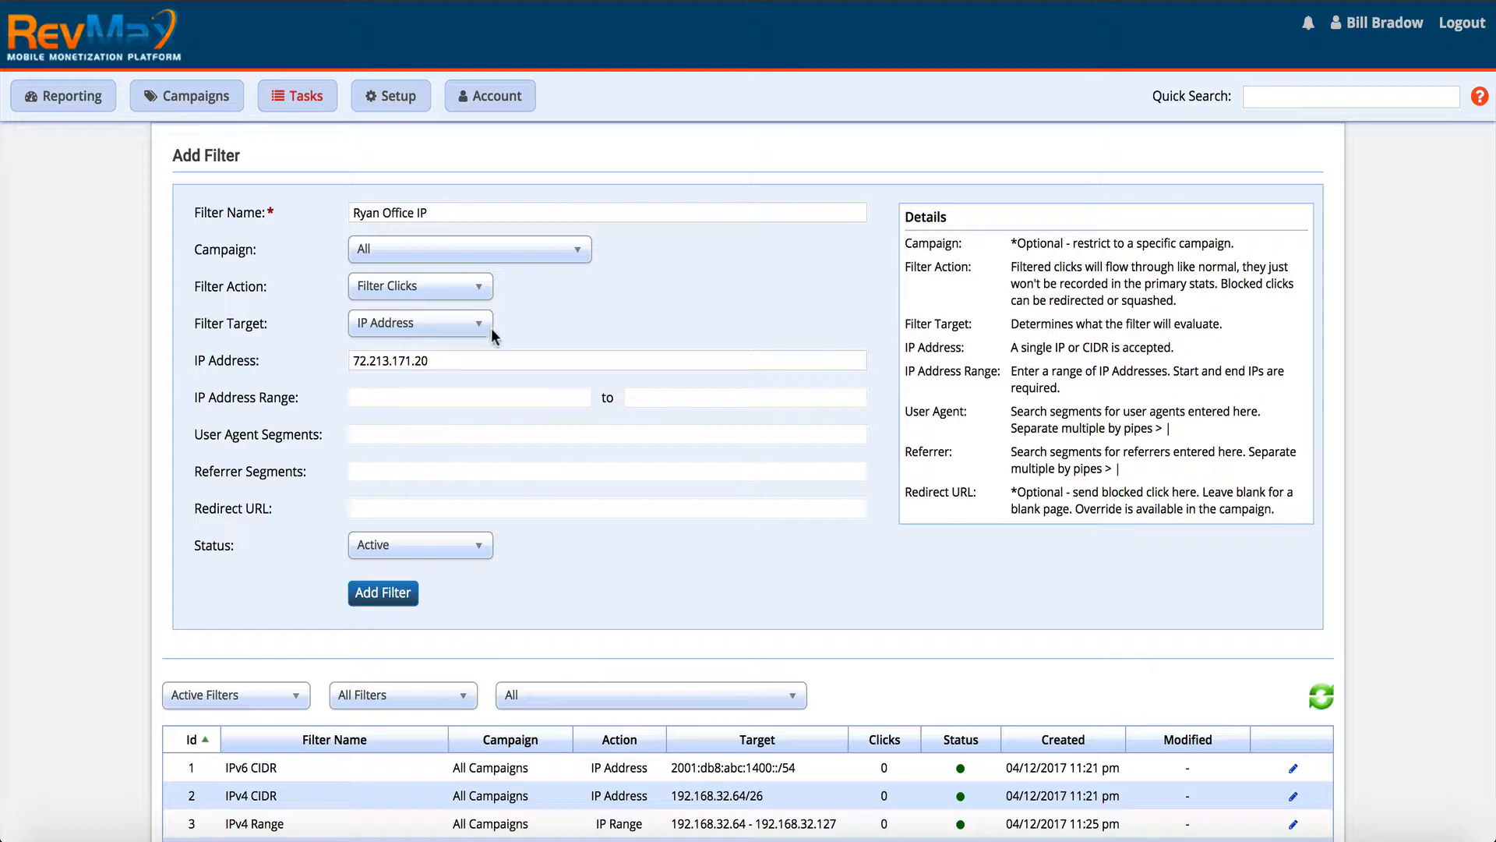
Check the status options, keep the filter Active, and add it to the filter list.
click(389, 548)
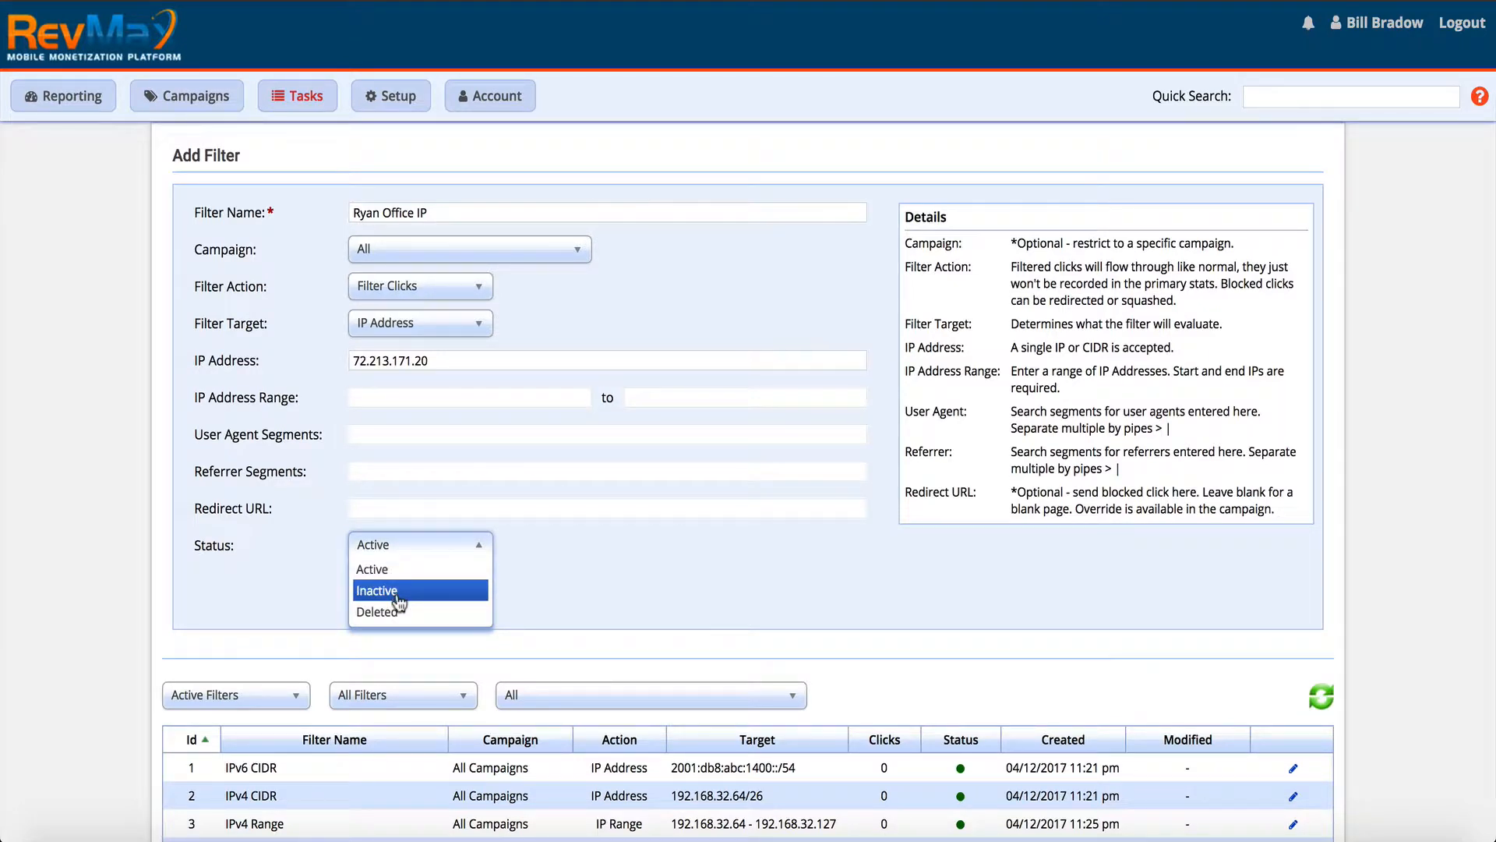
click(645, 564)
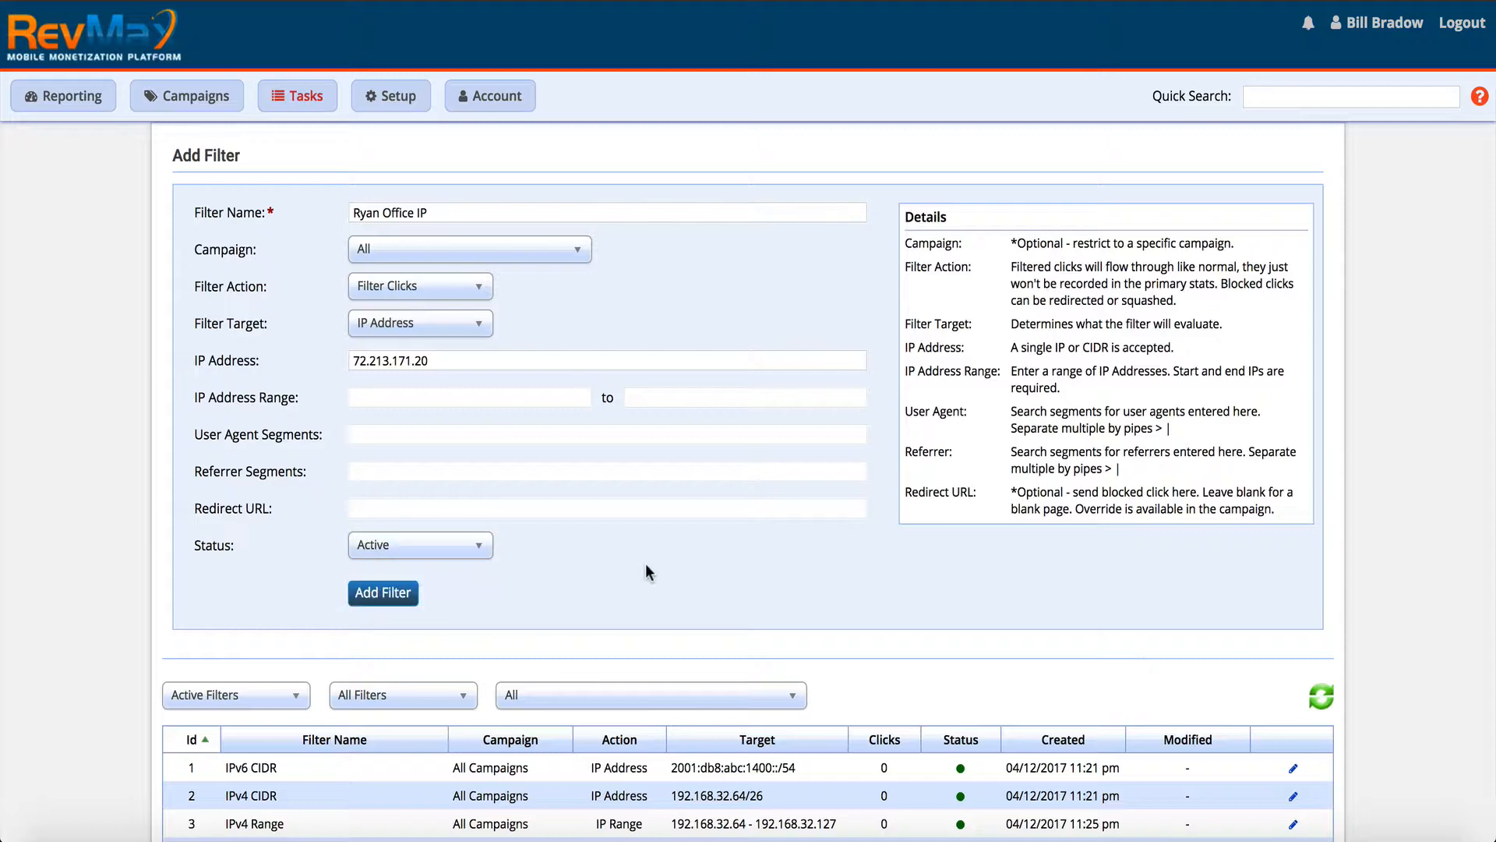
click(366, 599)
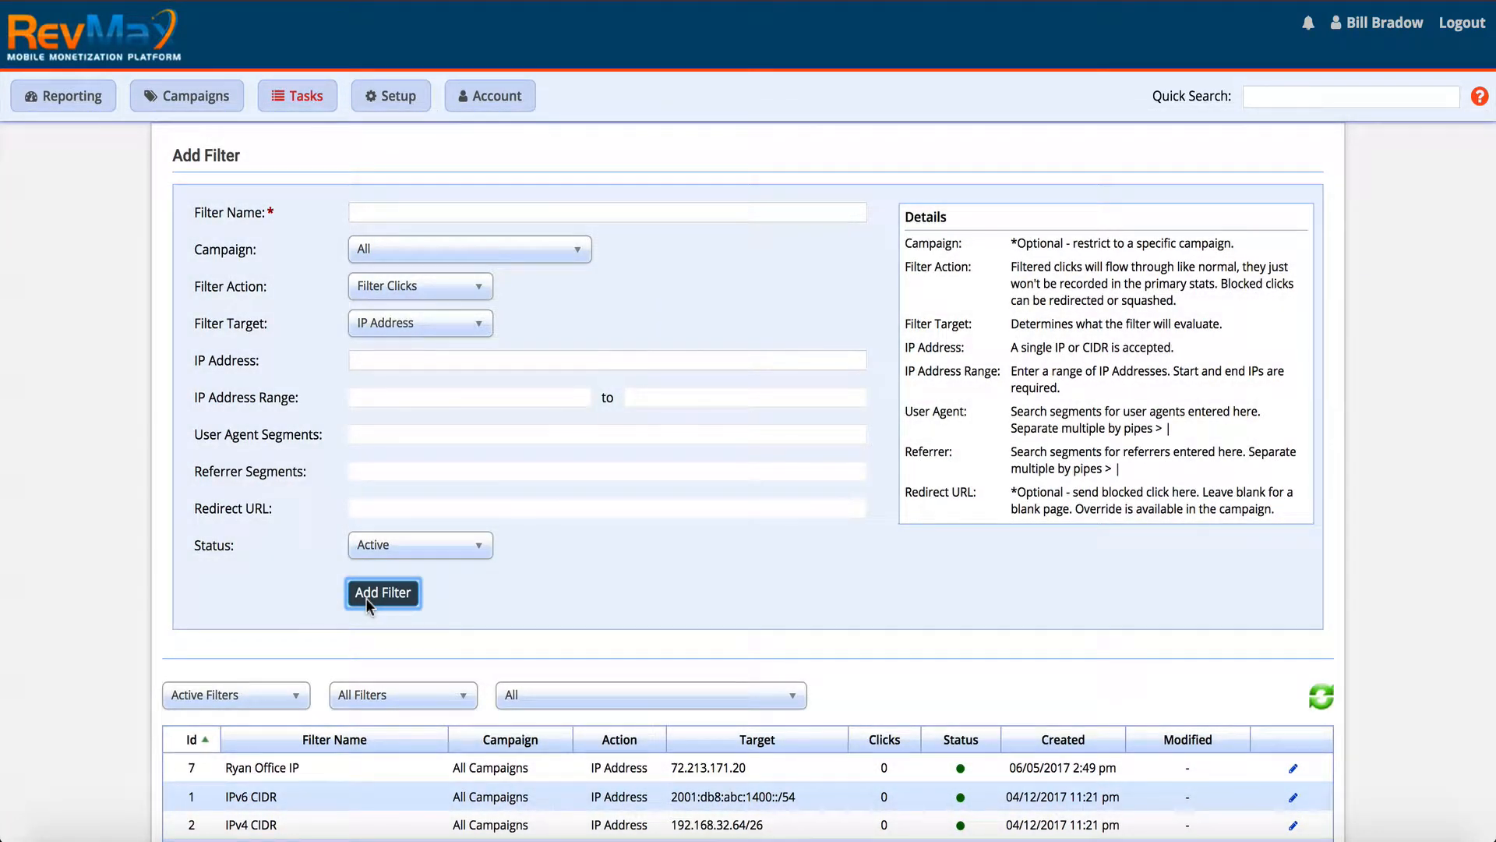
Open the newly added office IP filter for editing and set its filter action to Block Clicks.
scroll(366, 597, down, 5)
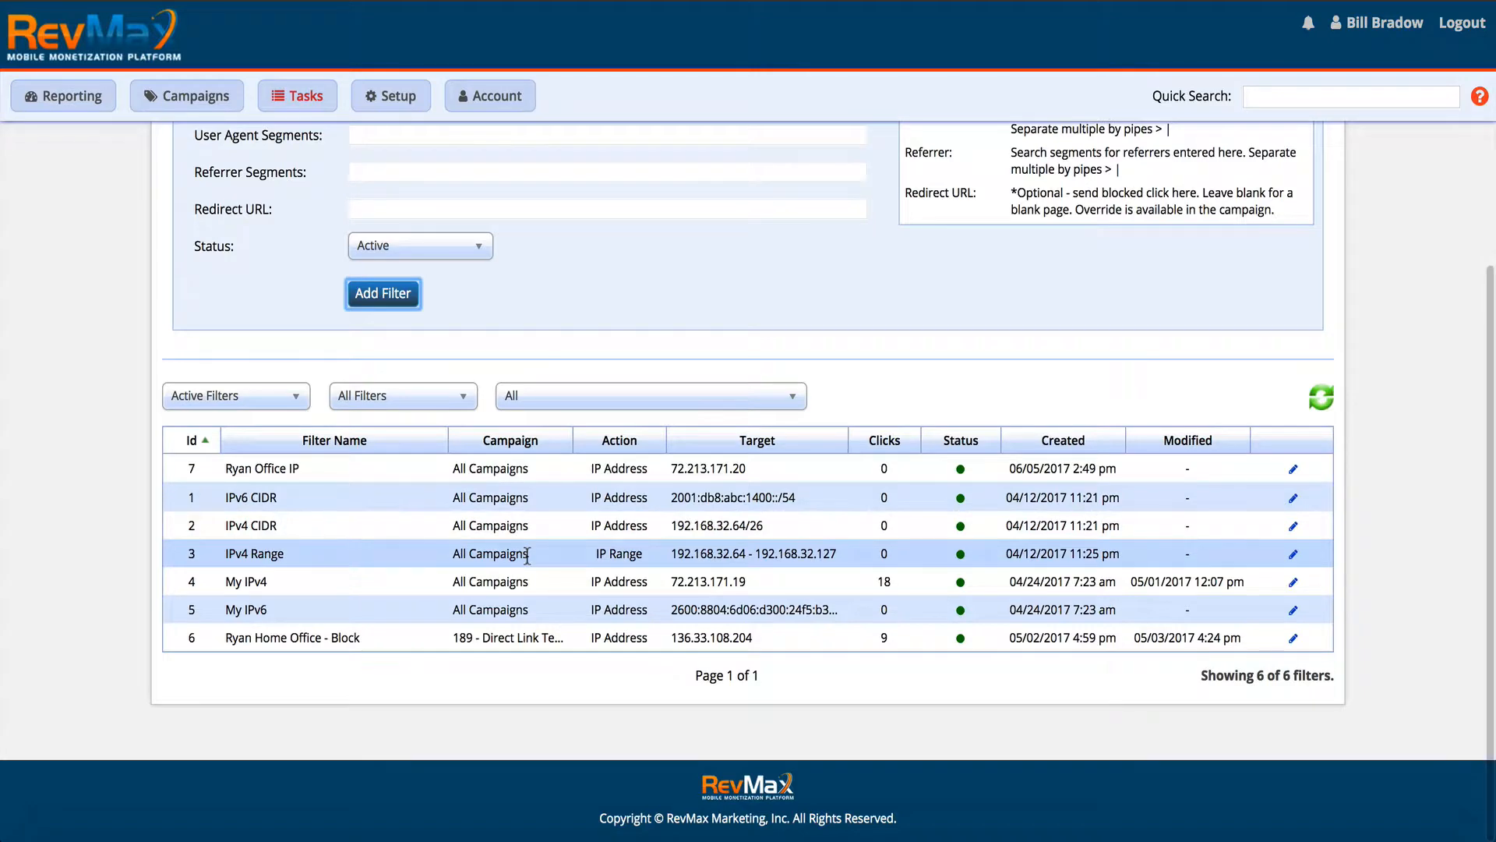
scroll(528, 556, up, 2)
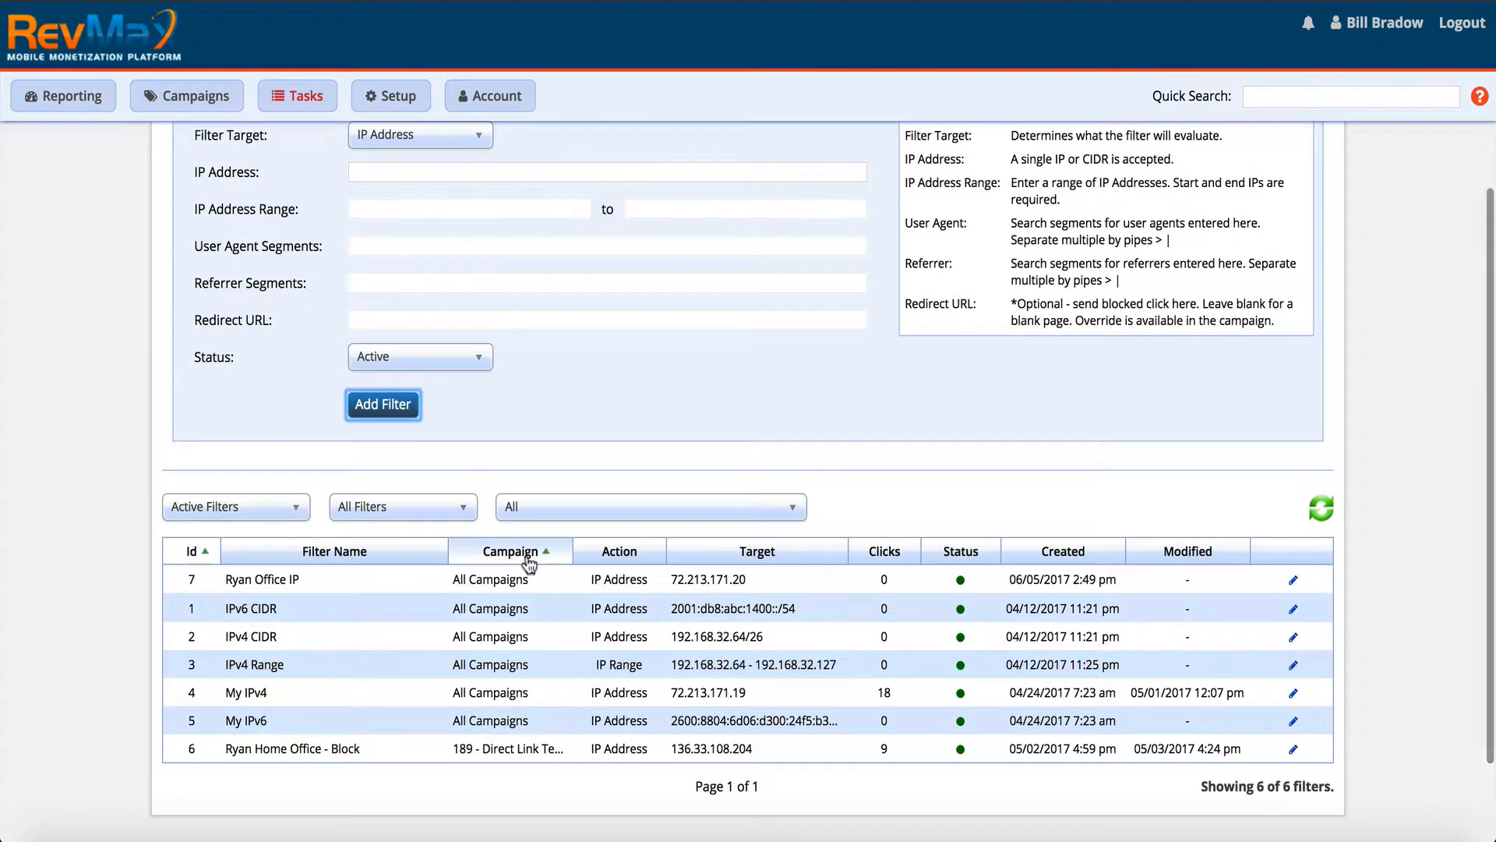
scroll(529, 558, up, 3)
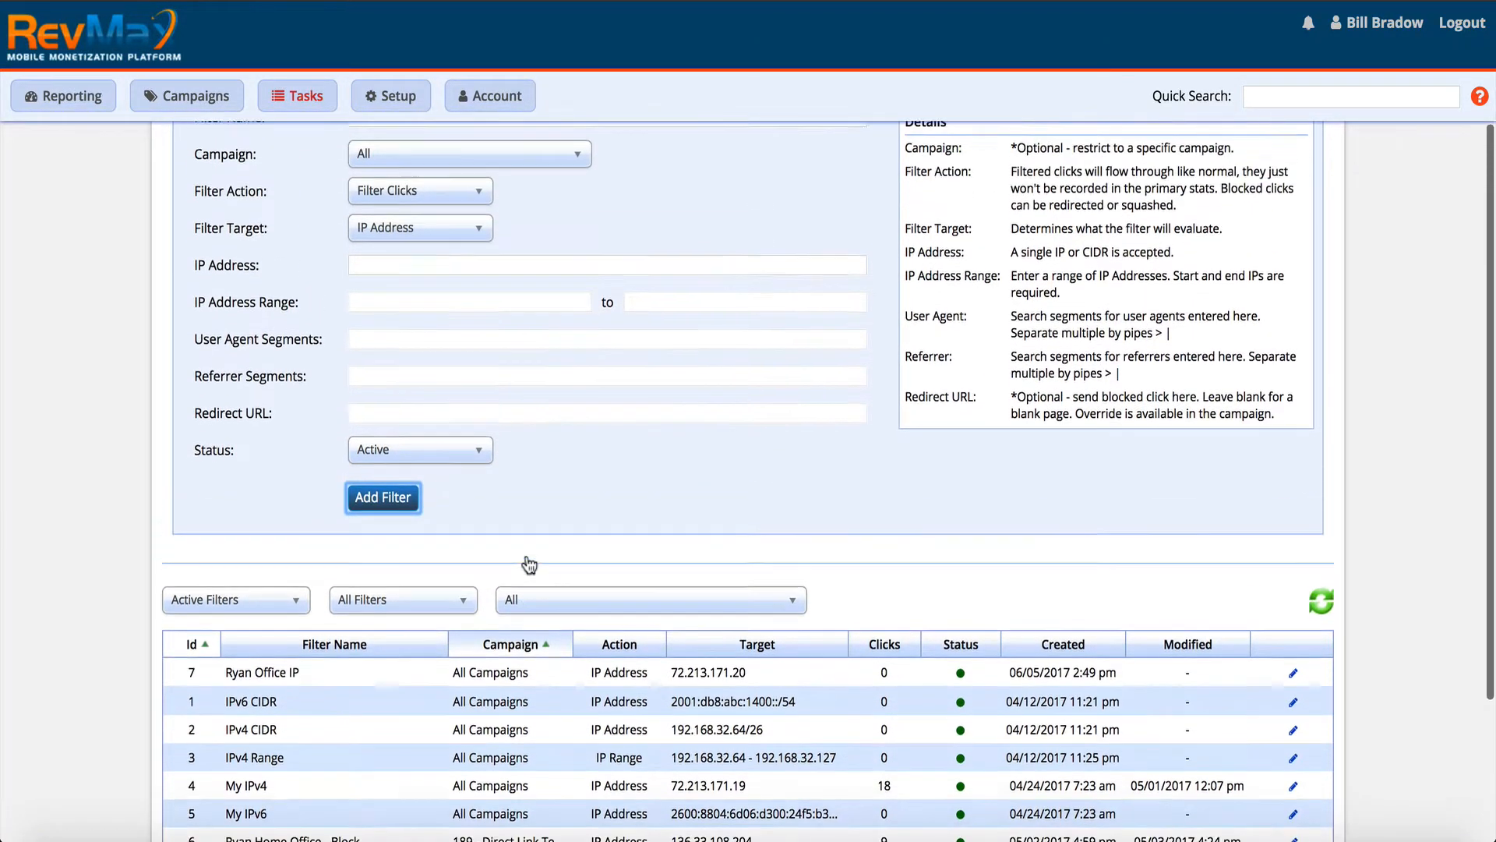
scroll(526, 554, down, 3)
scroll(526, 554, down, 1)
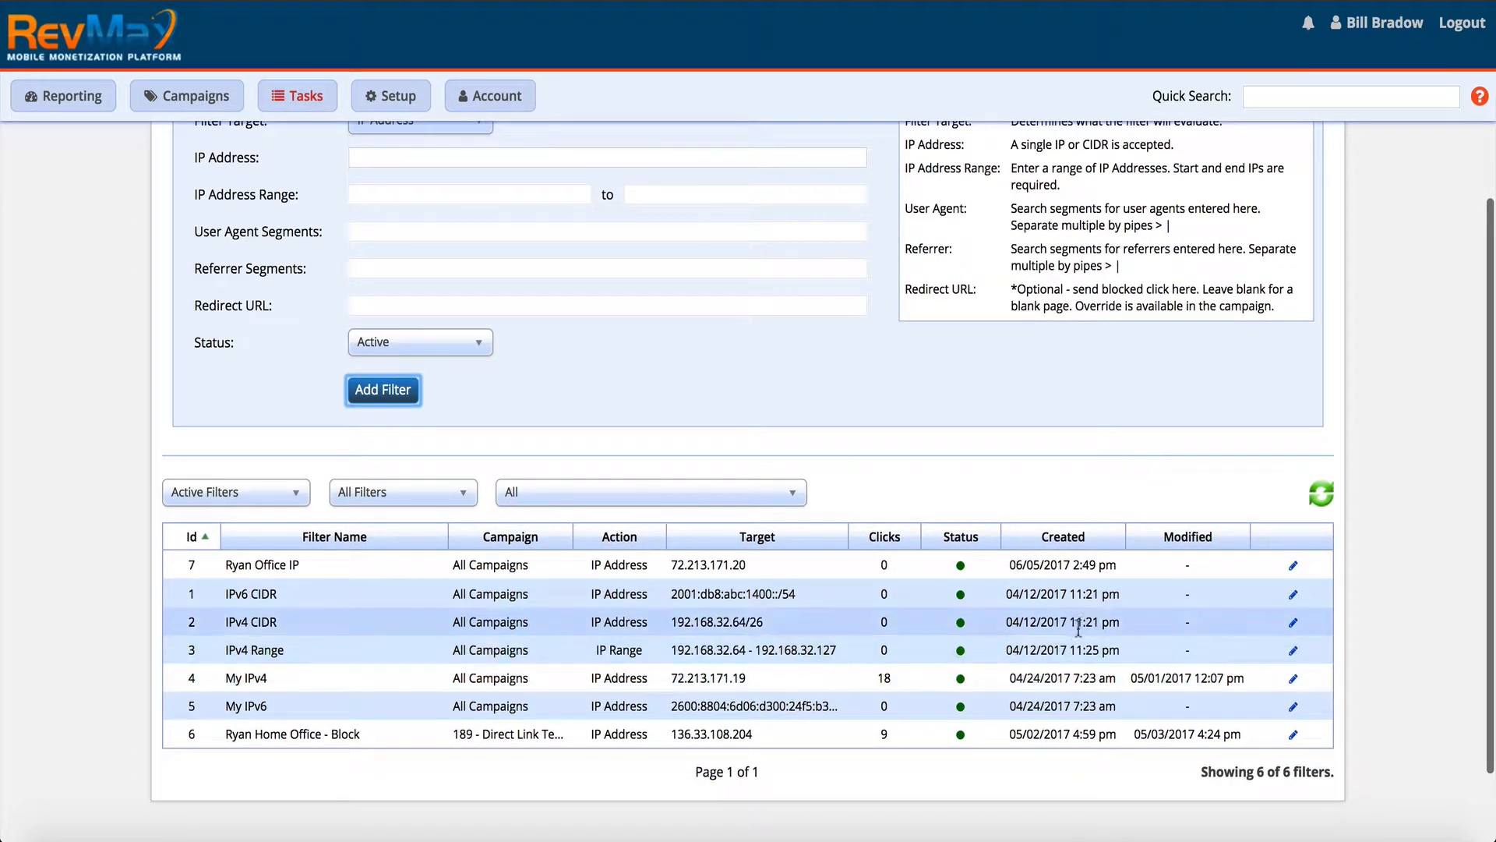
click(1293, 572)
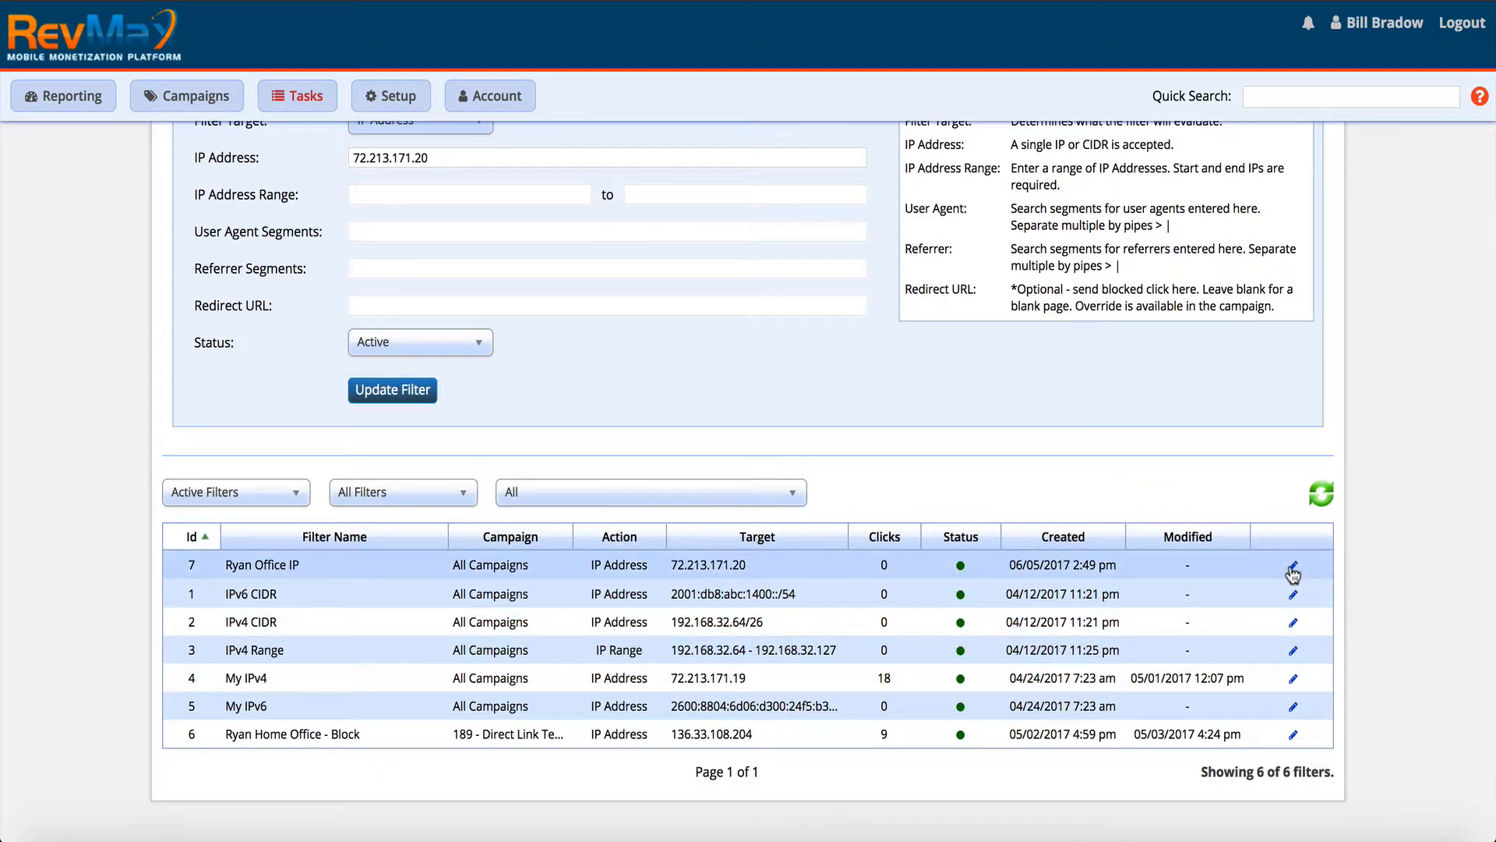
scroll(1144, 508, up, 4)
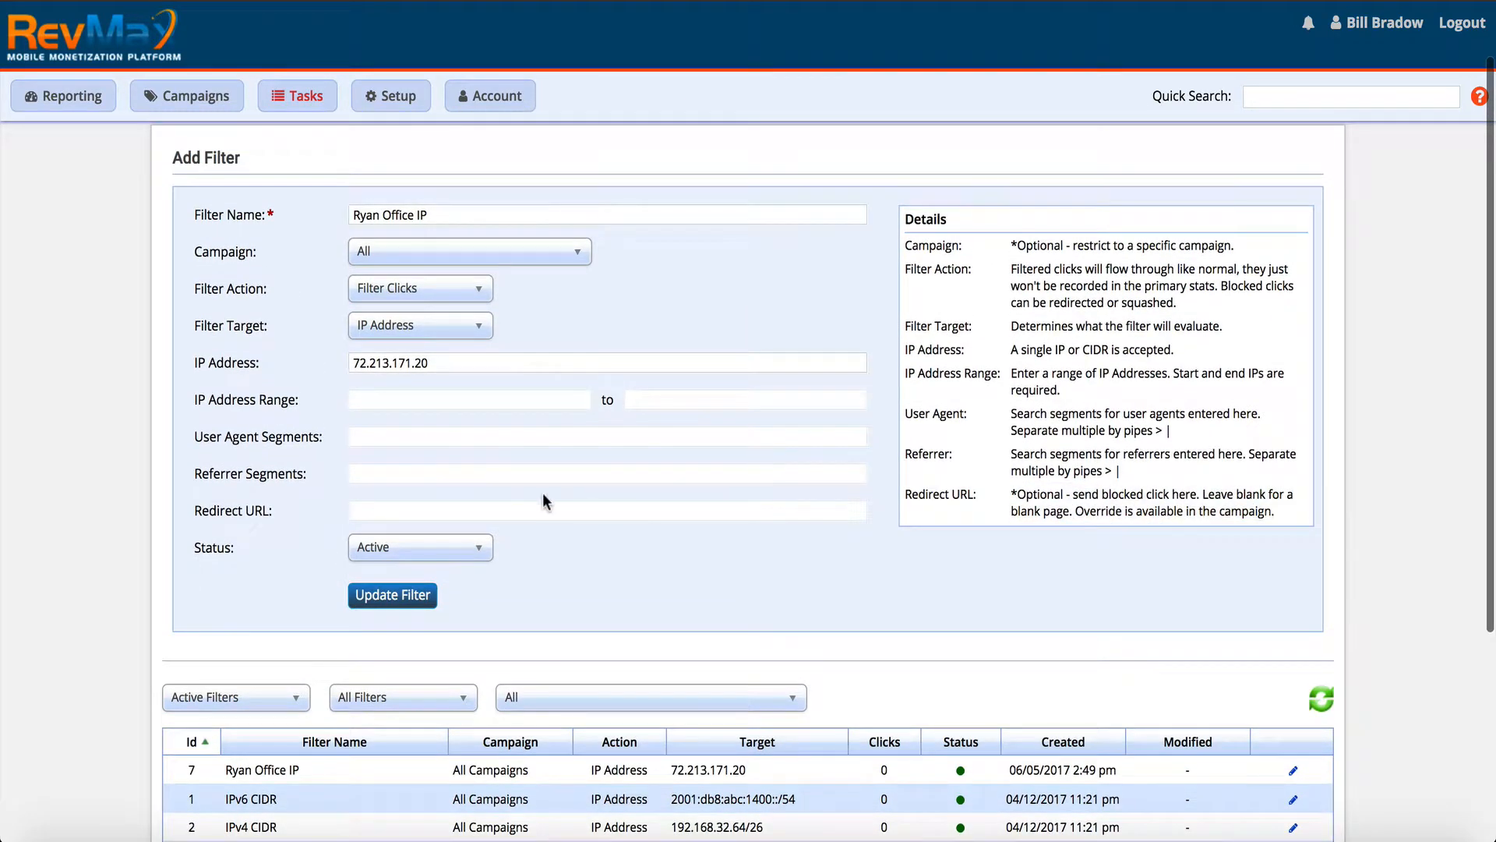
click(435, 295)
click(409, 334)
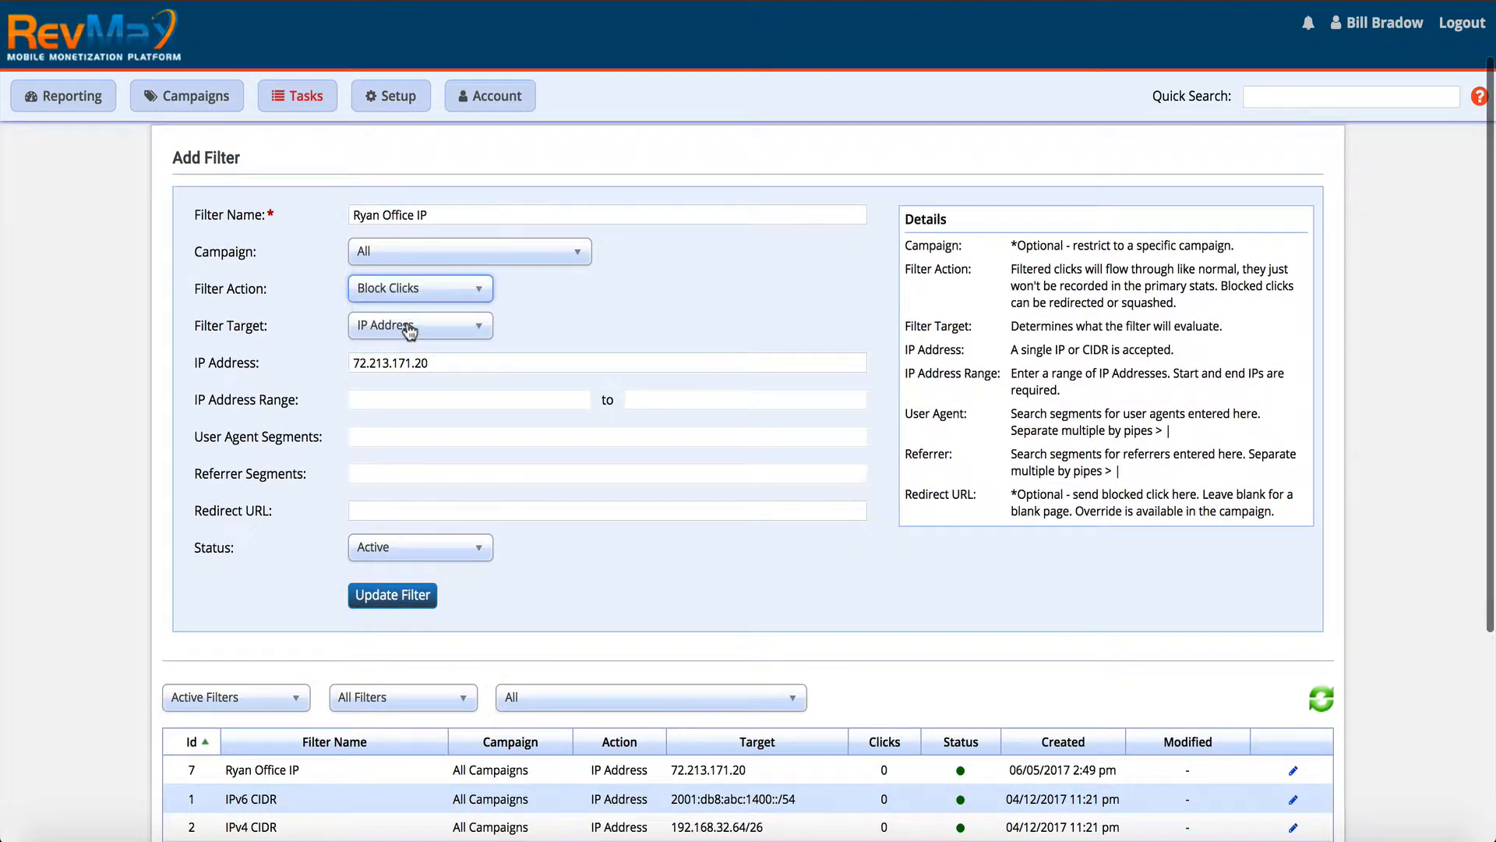
click(372, 508)
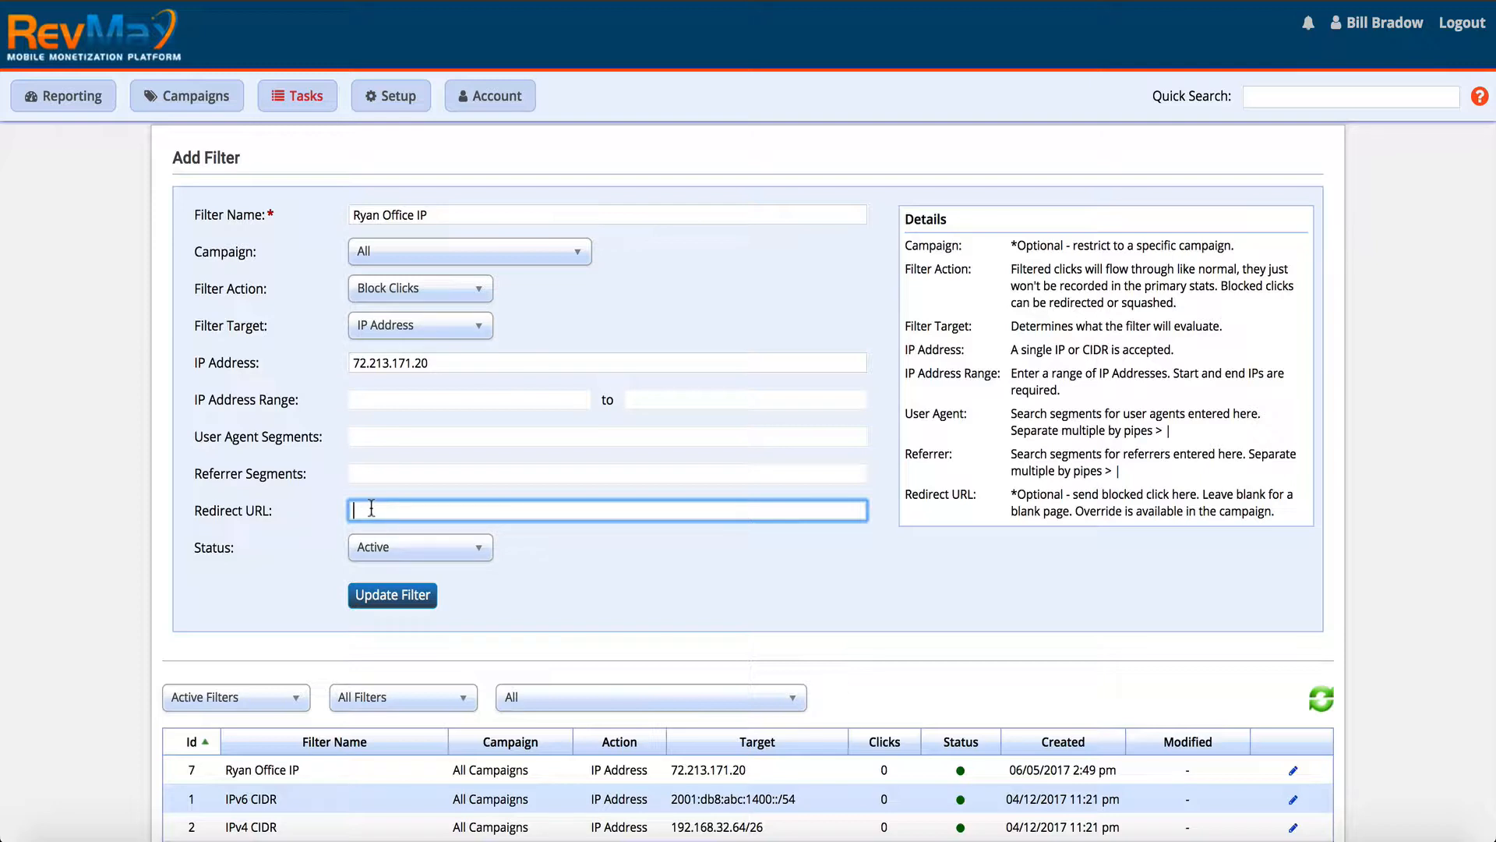
text(https://google.com)
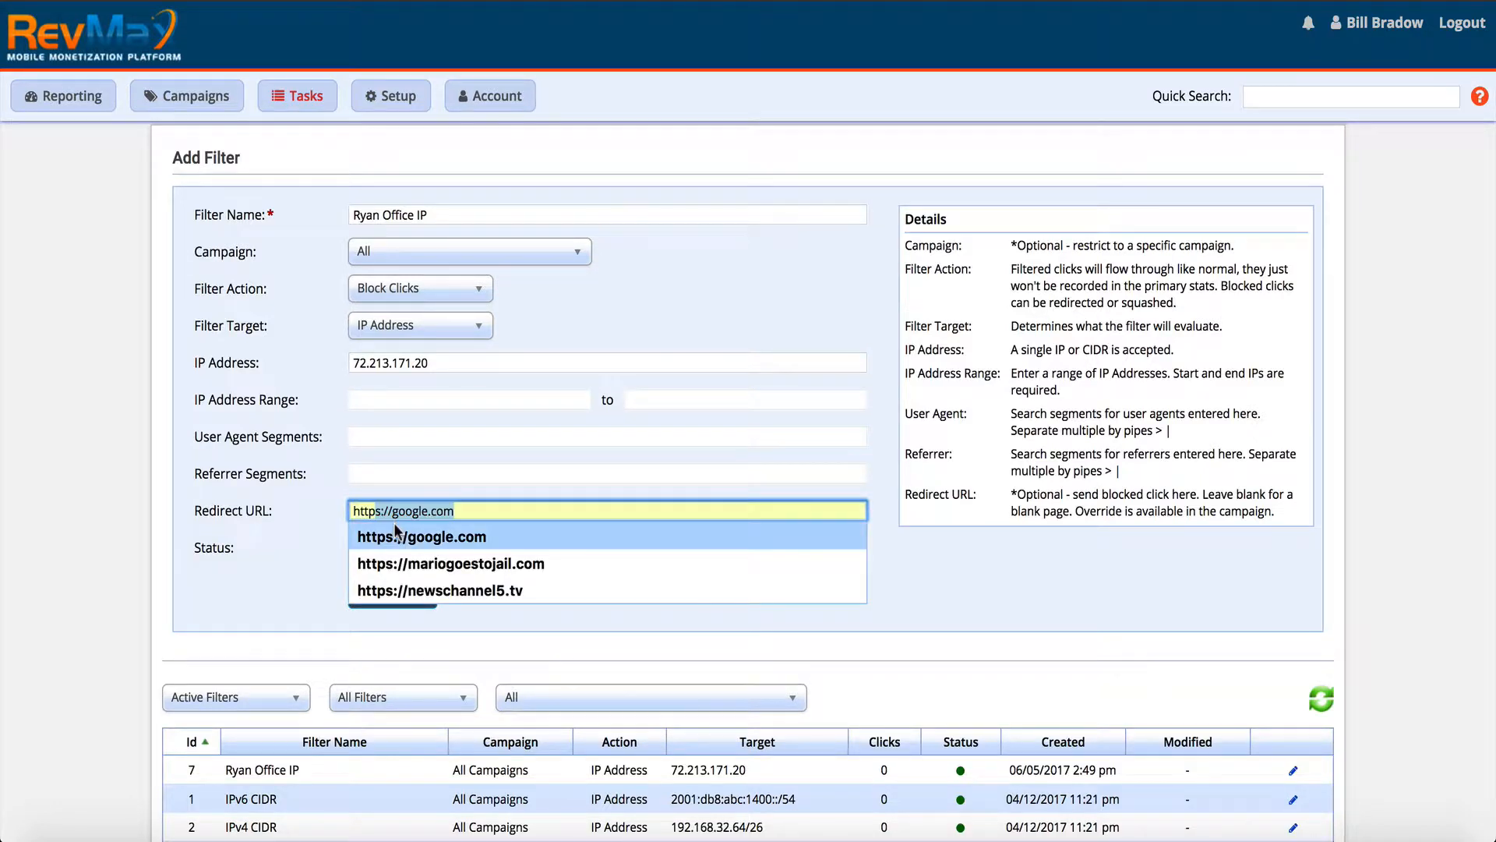
click(394, 526)
click(525, 530)
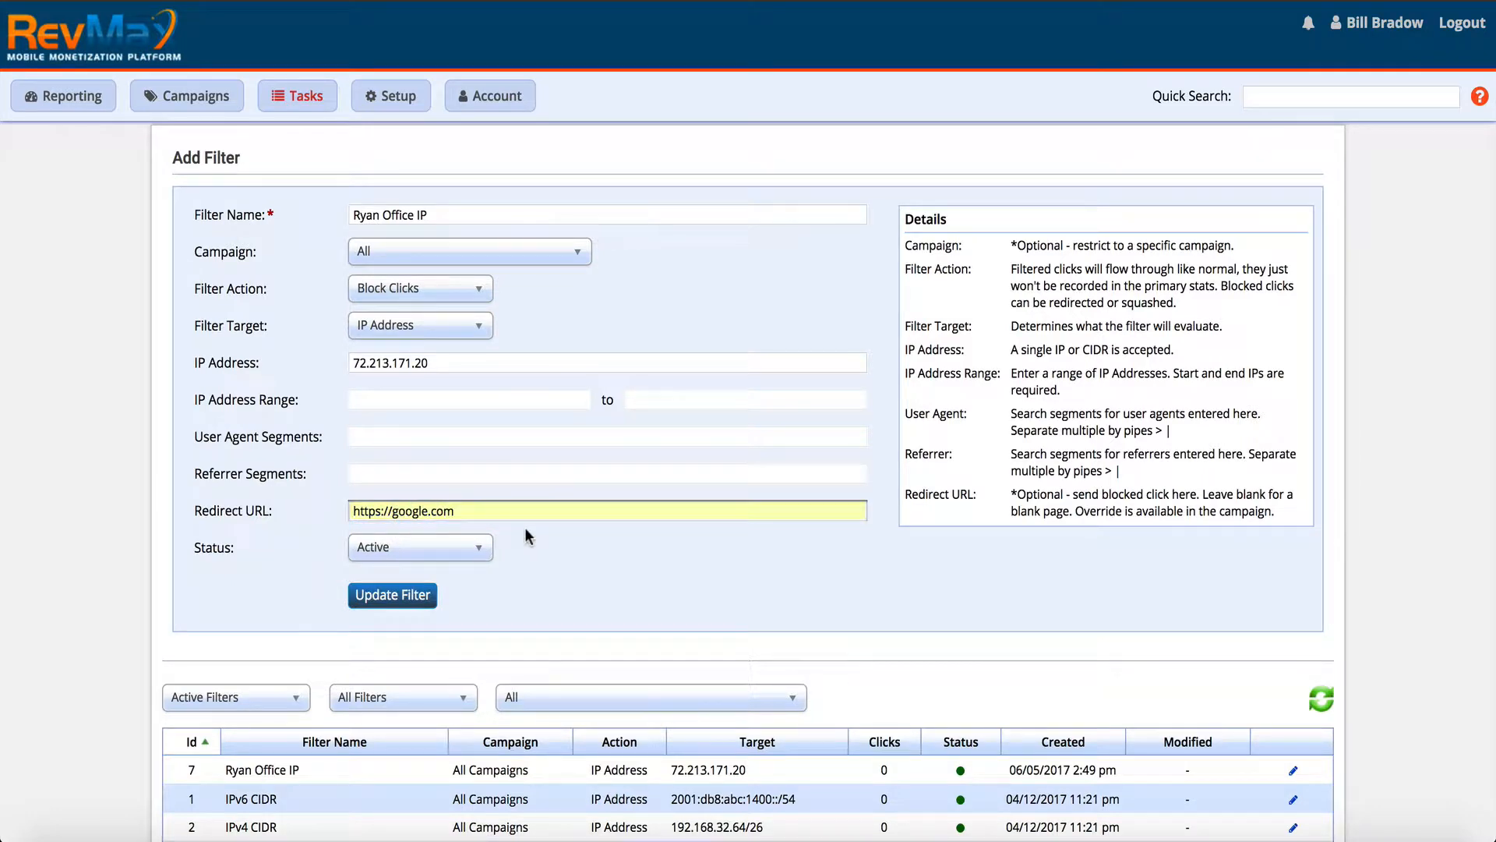
click(355, 600)
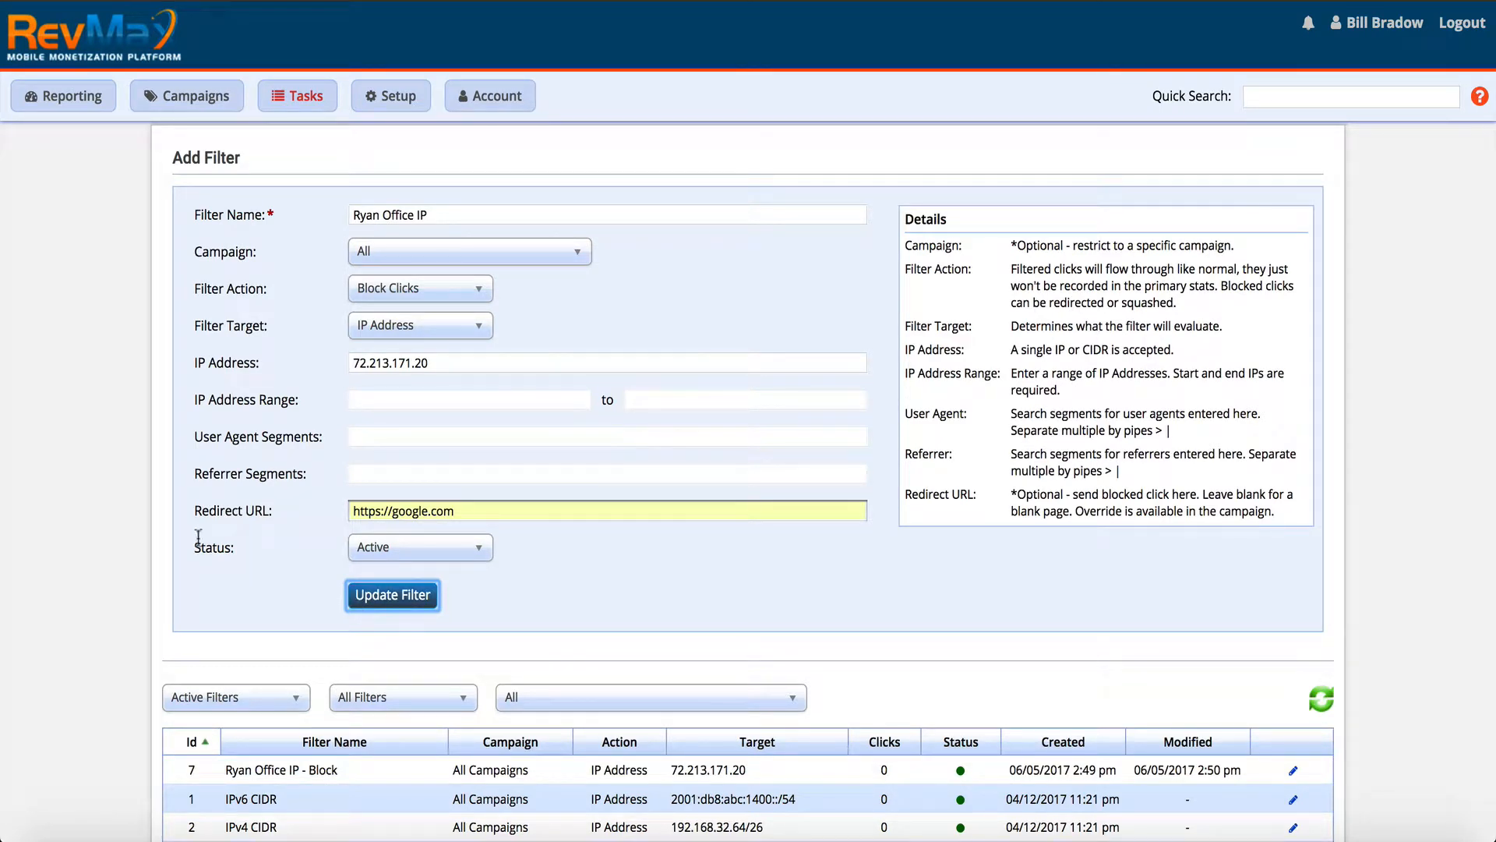
drag(186, 511, 348, 510)
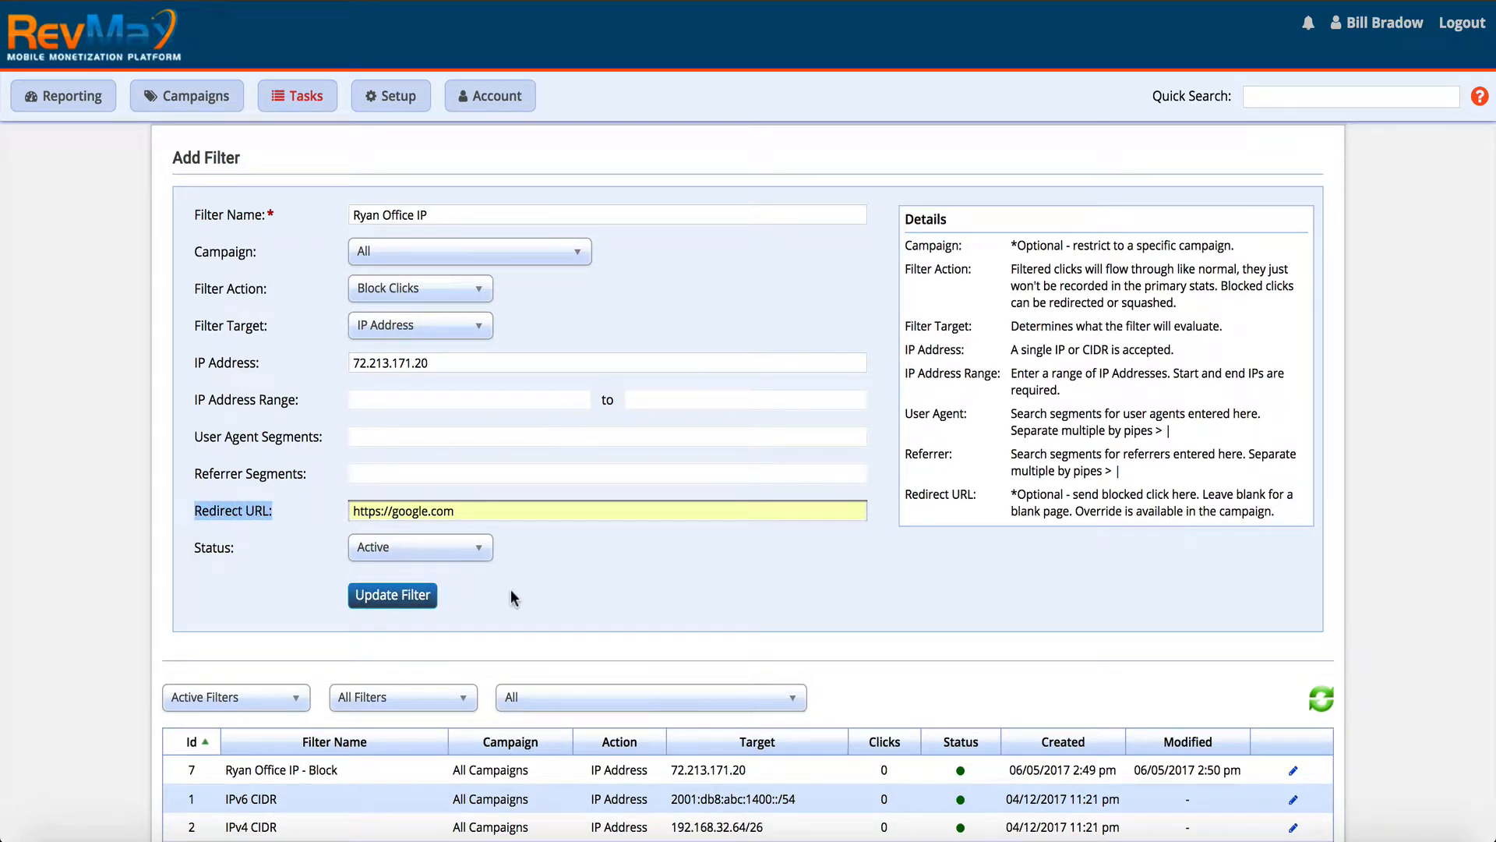
click(559, 614)
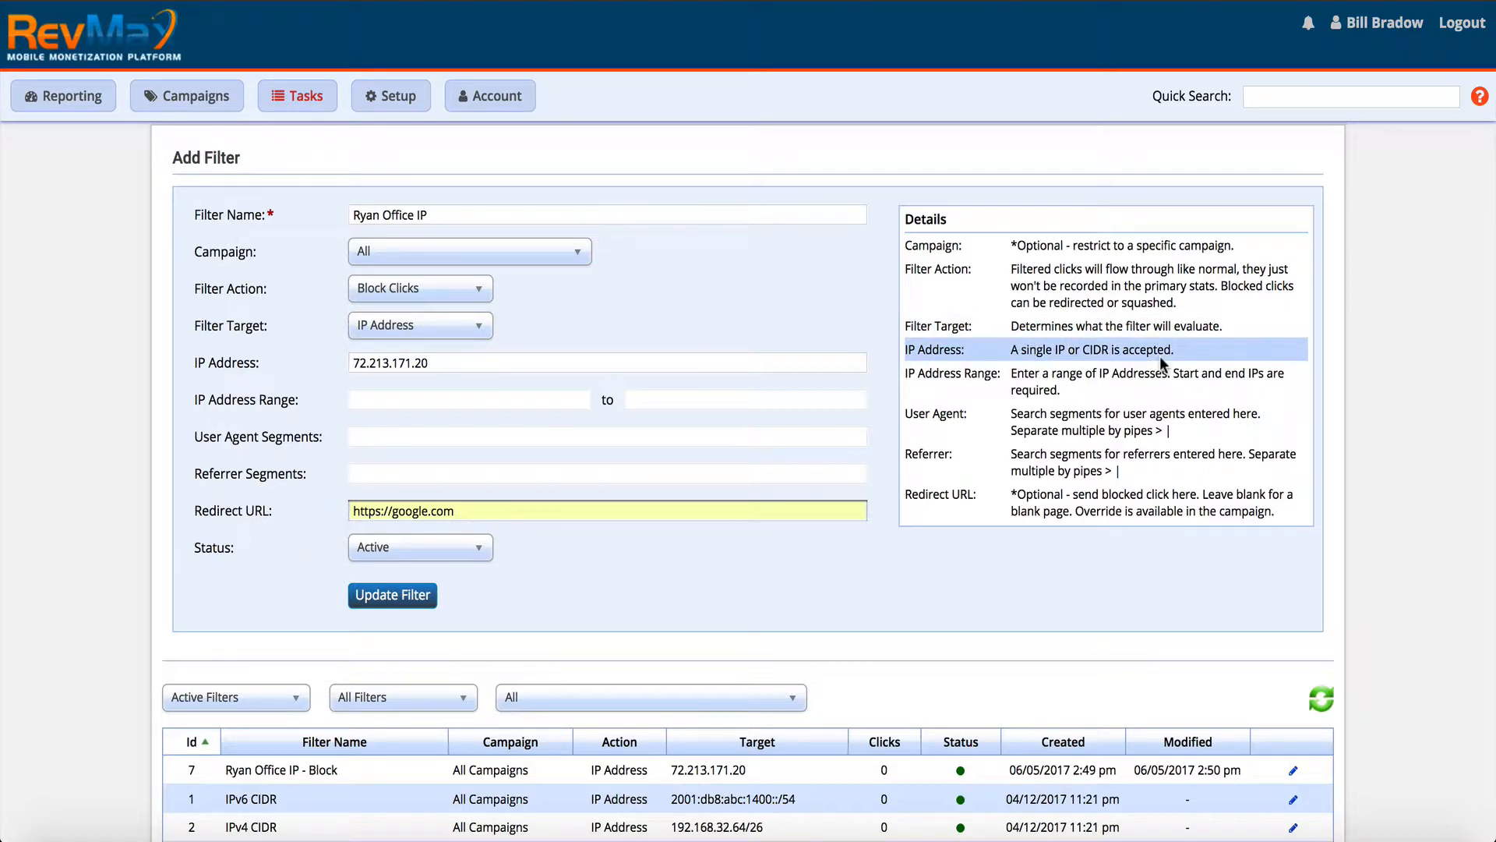
scroll(1160, 355, down, 1)
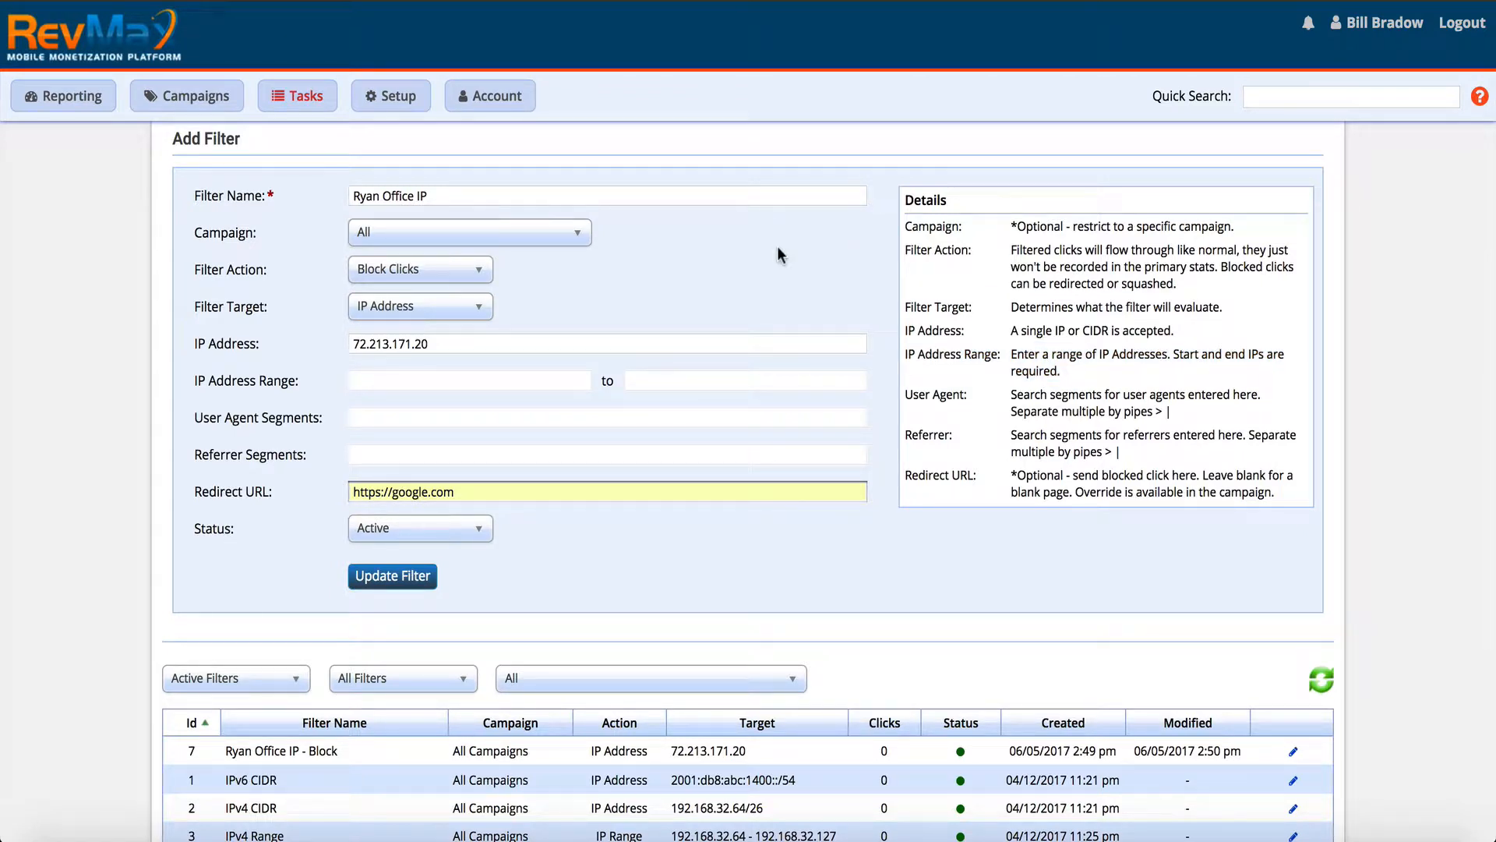
drag(428, 344, 409, 350)
click(403, 345)
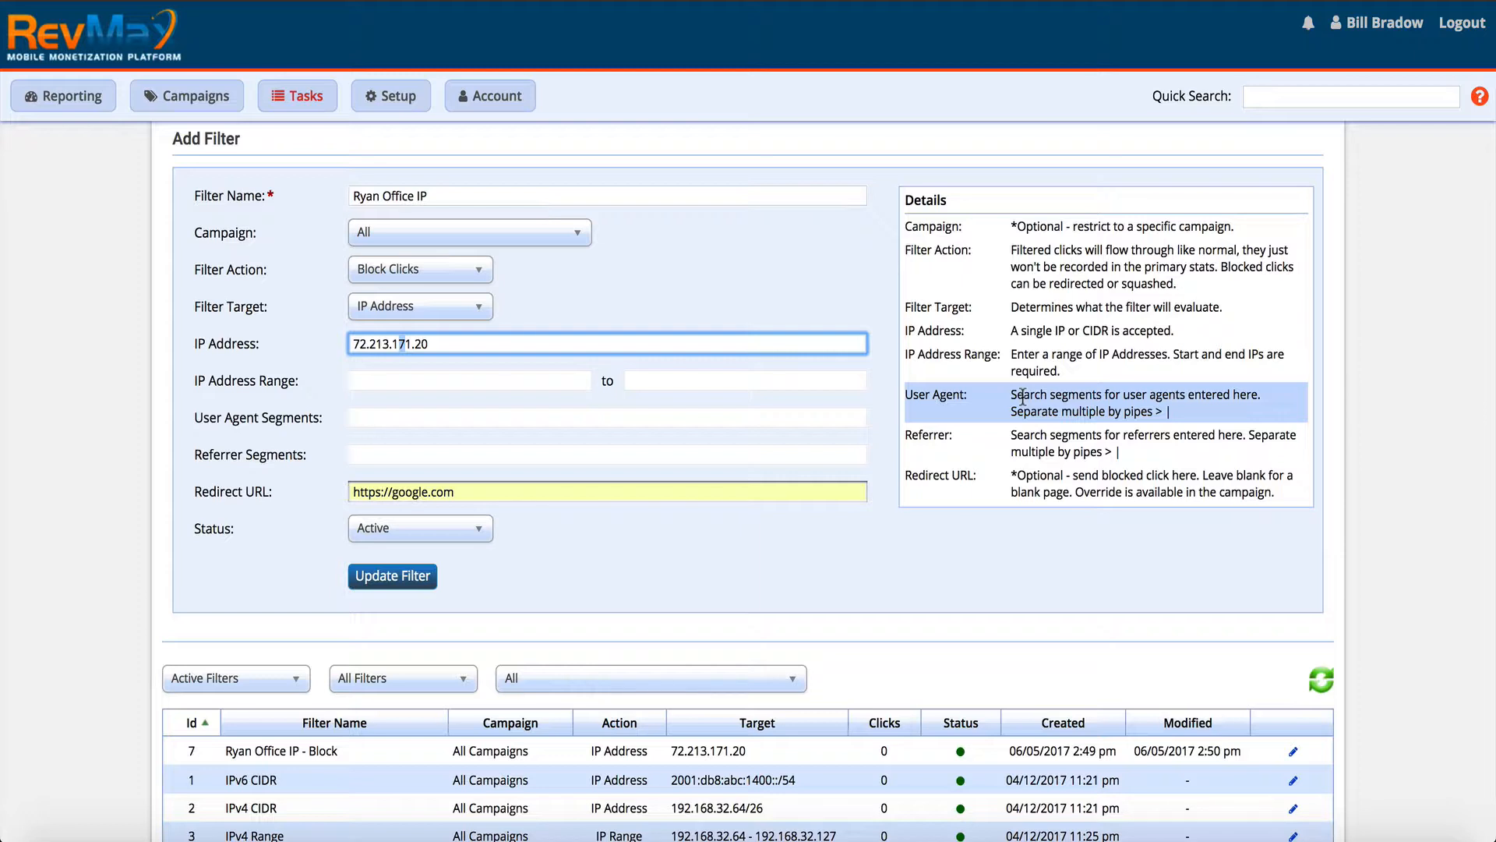
Set the filter target to User Agent and enter the pipe-separated user agent segments moz|bot|facebook|.
click(1168, 410)
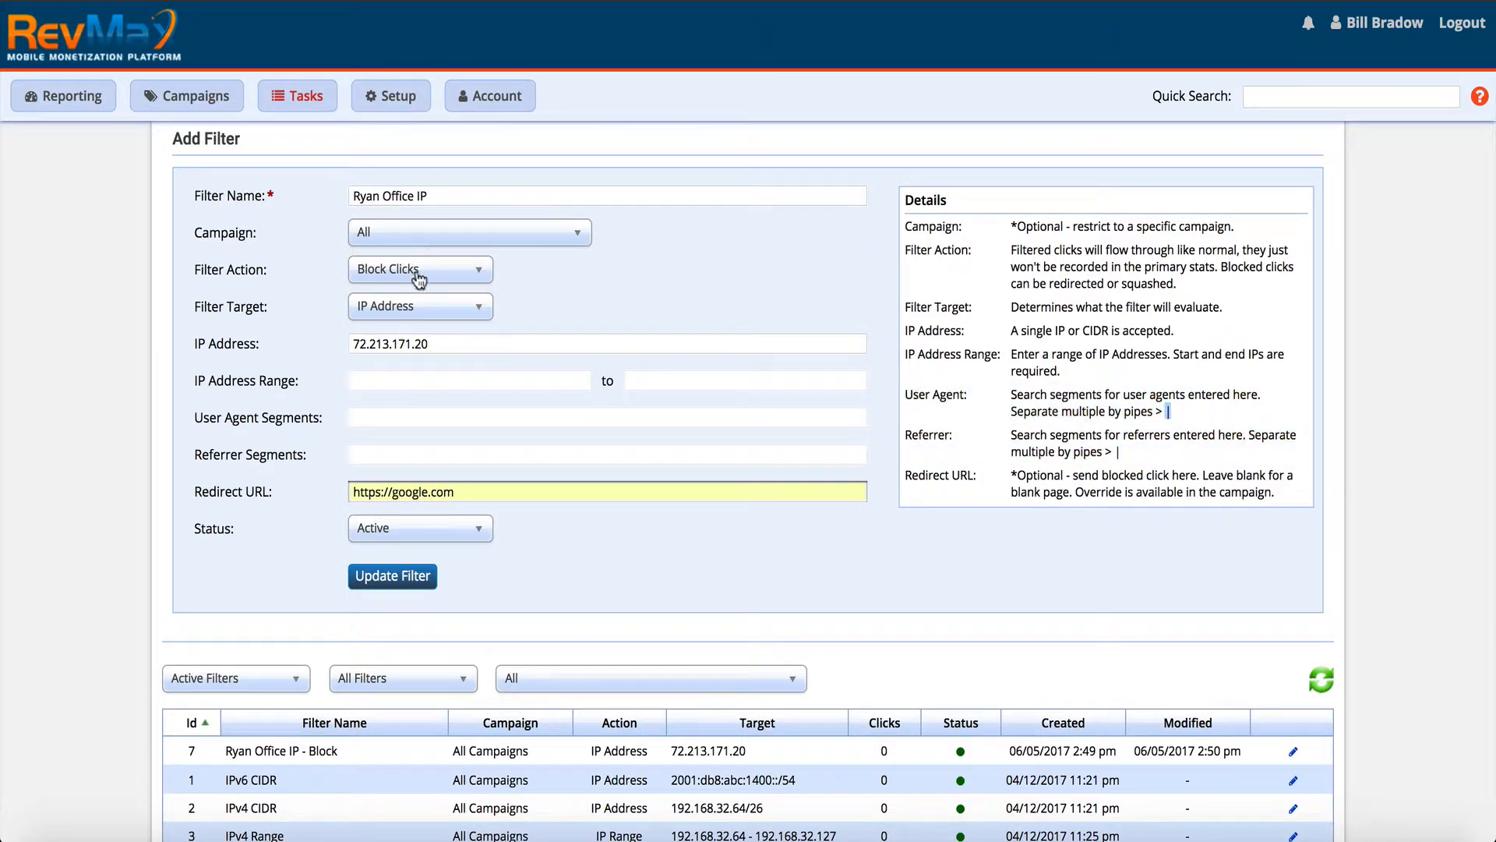
click(412, 309)
click(383, 373)
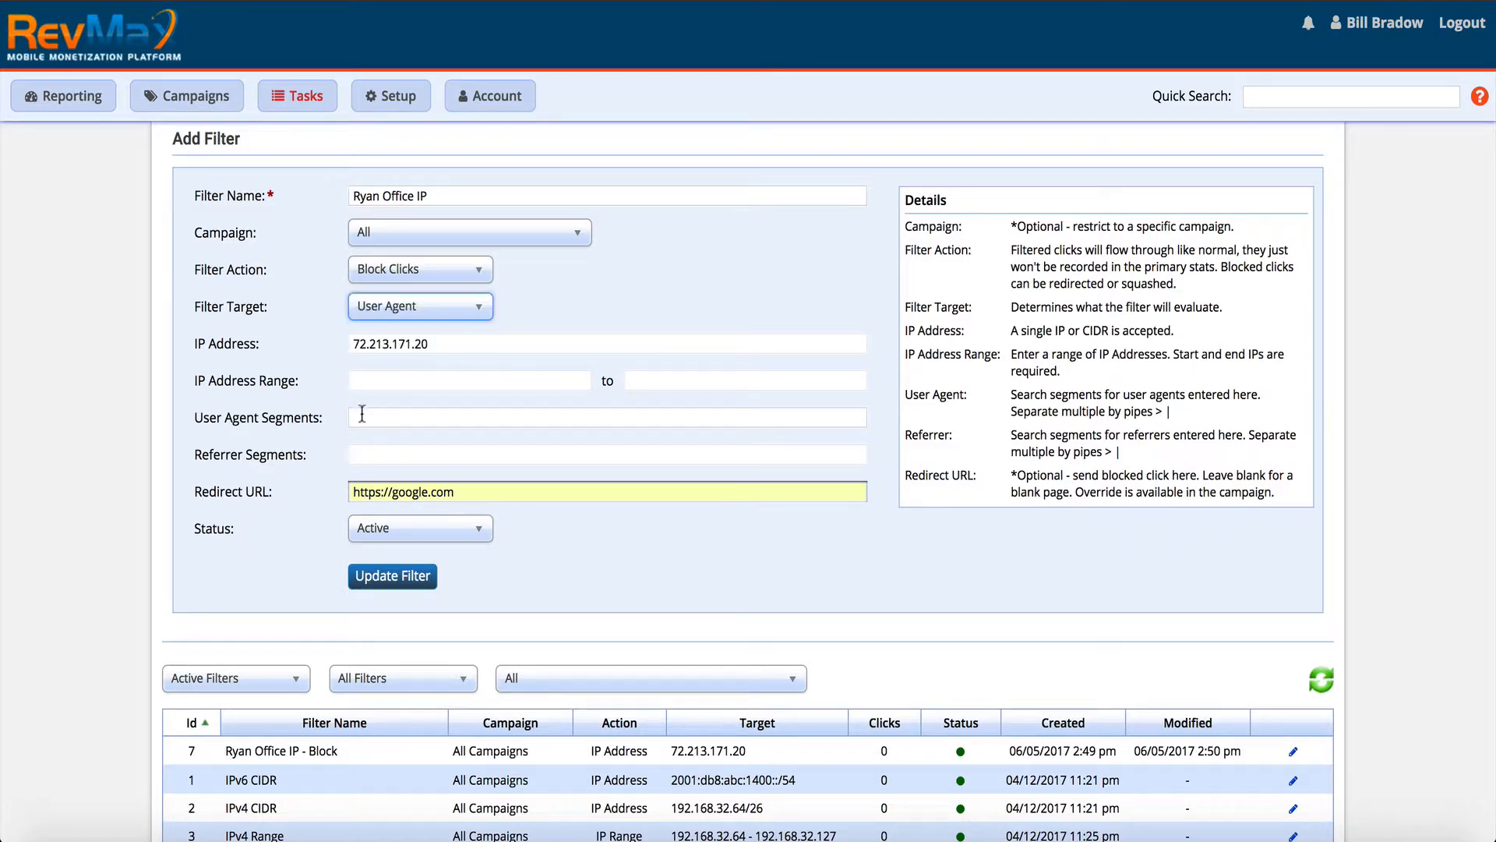
click(361, 417)
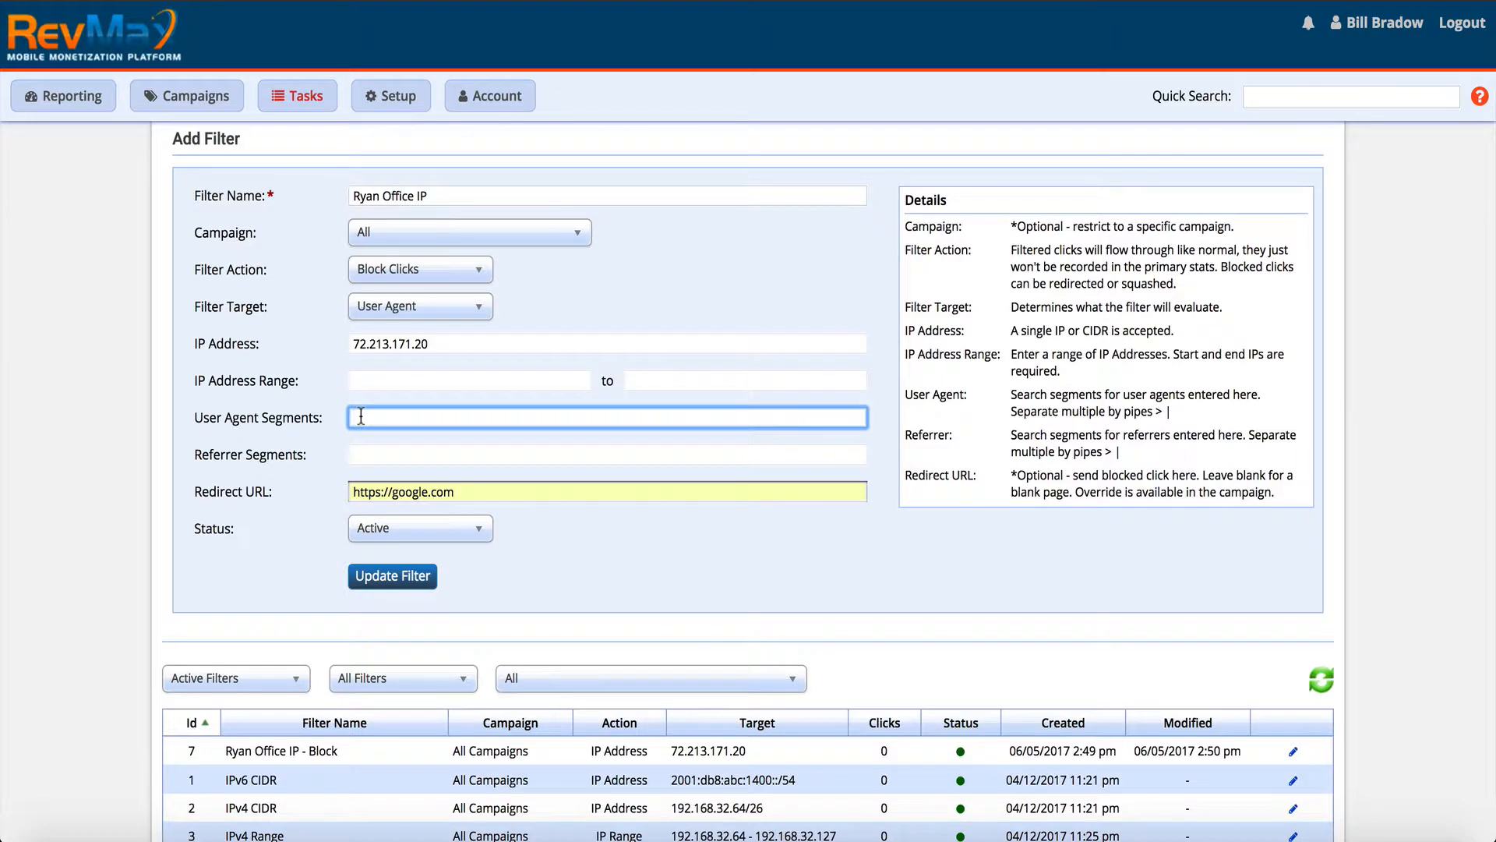
text(moz|bot|facebook|)
click(384, 449)
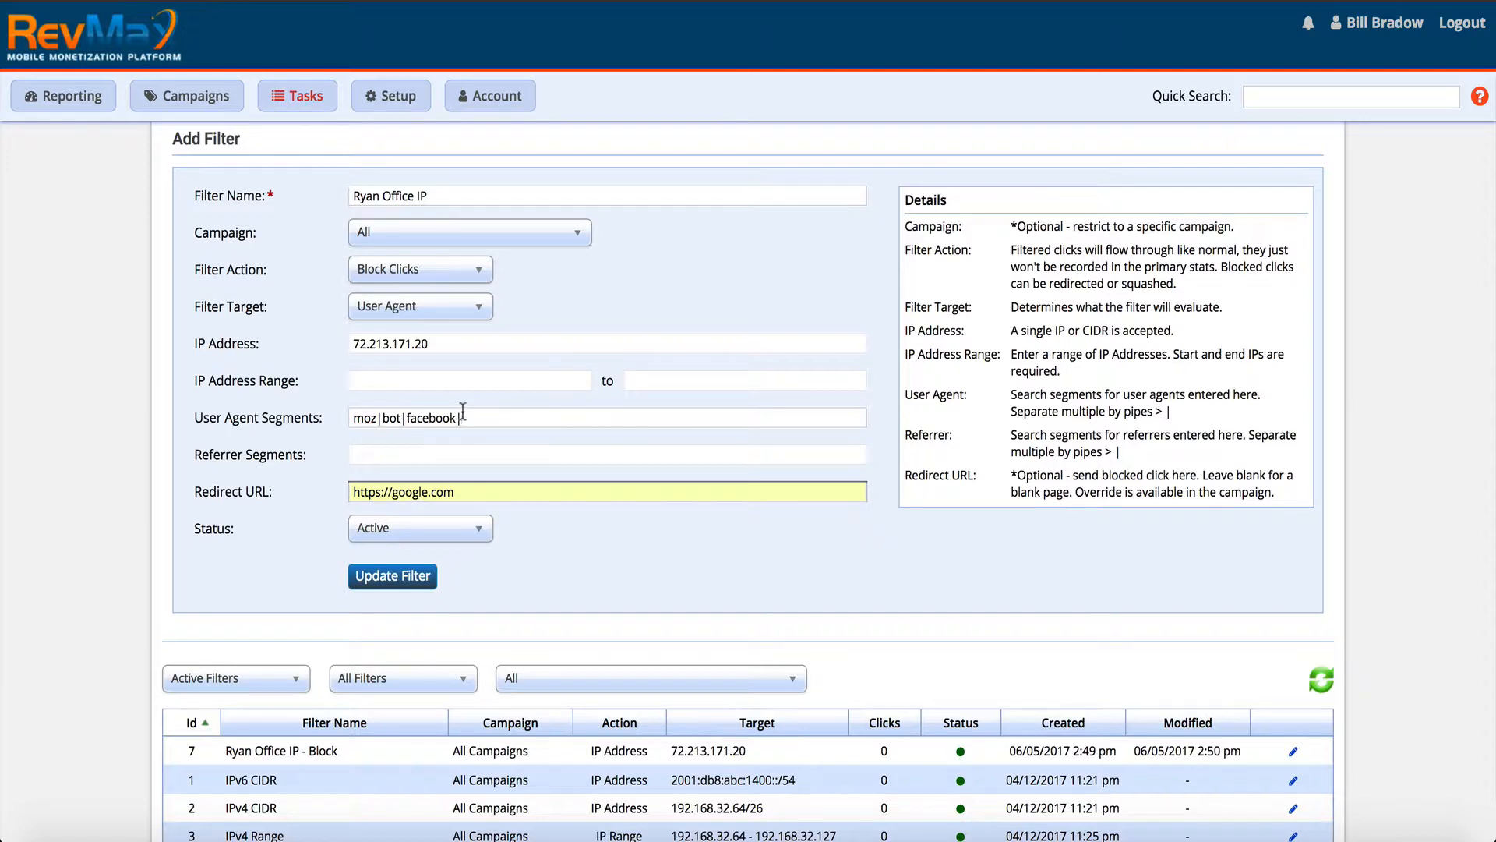
Change the filter target to Referrer and enter the pipe-separated referrer segments sex|adult|.
click(457, 309)
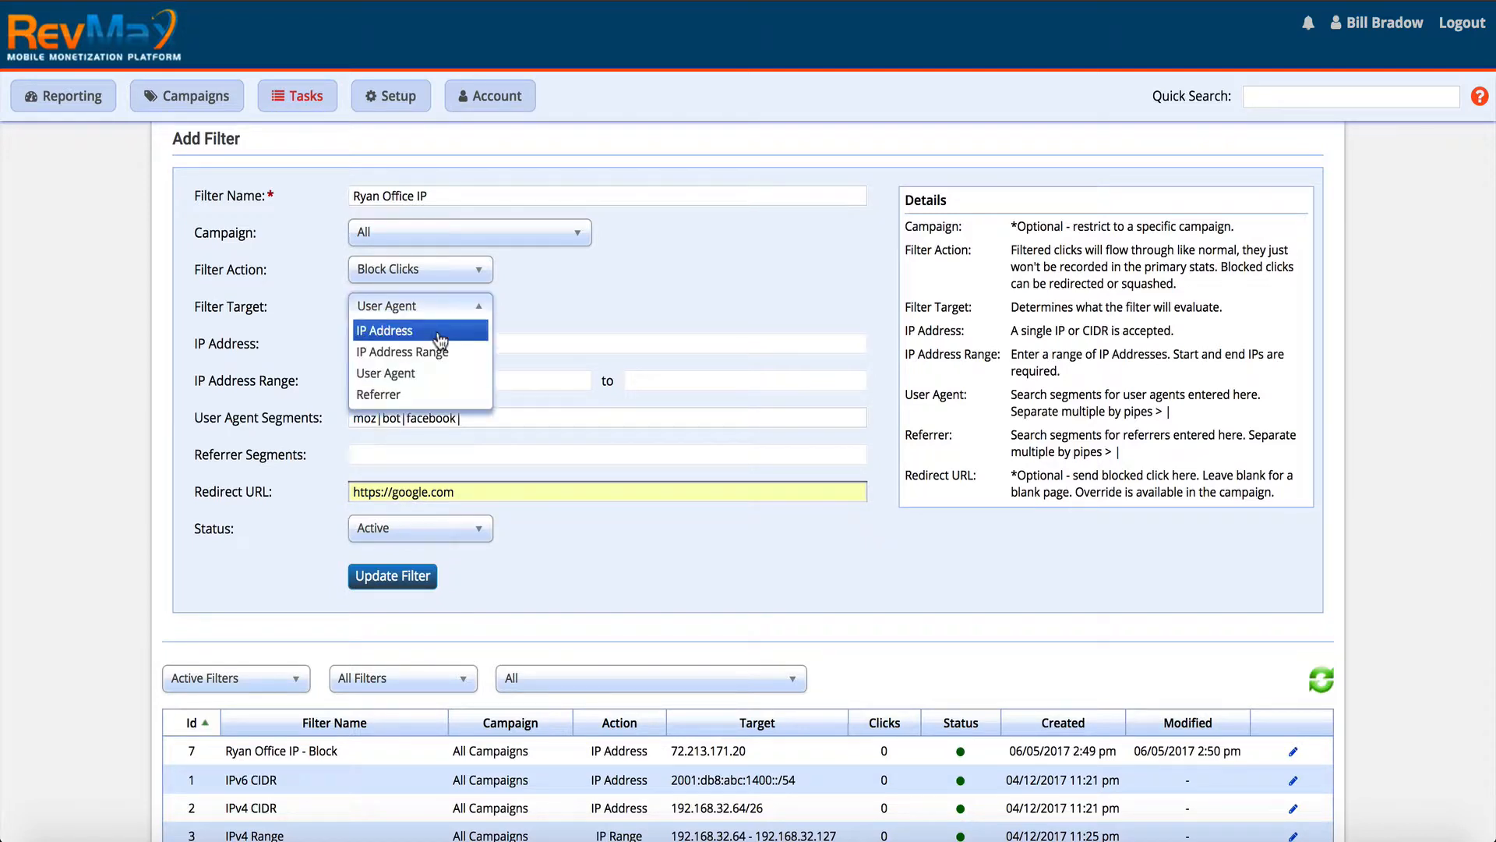
click(405, 389)
drag(463, 420, 426, 422)
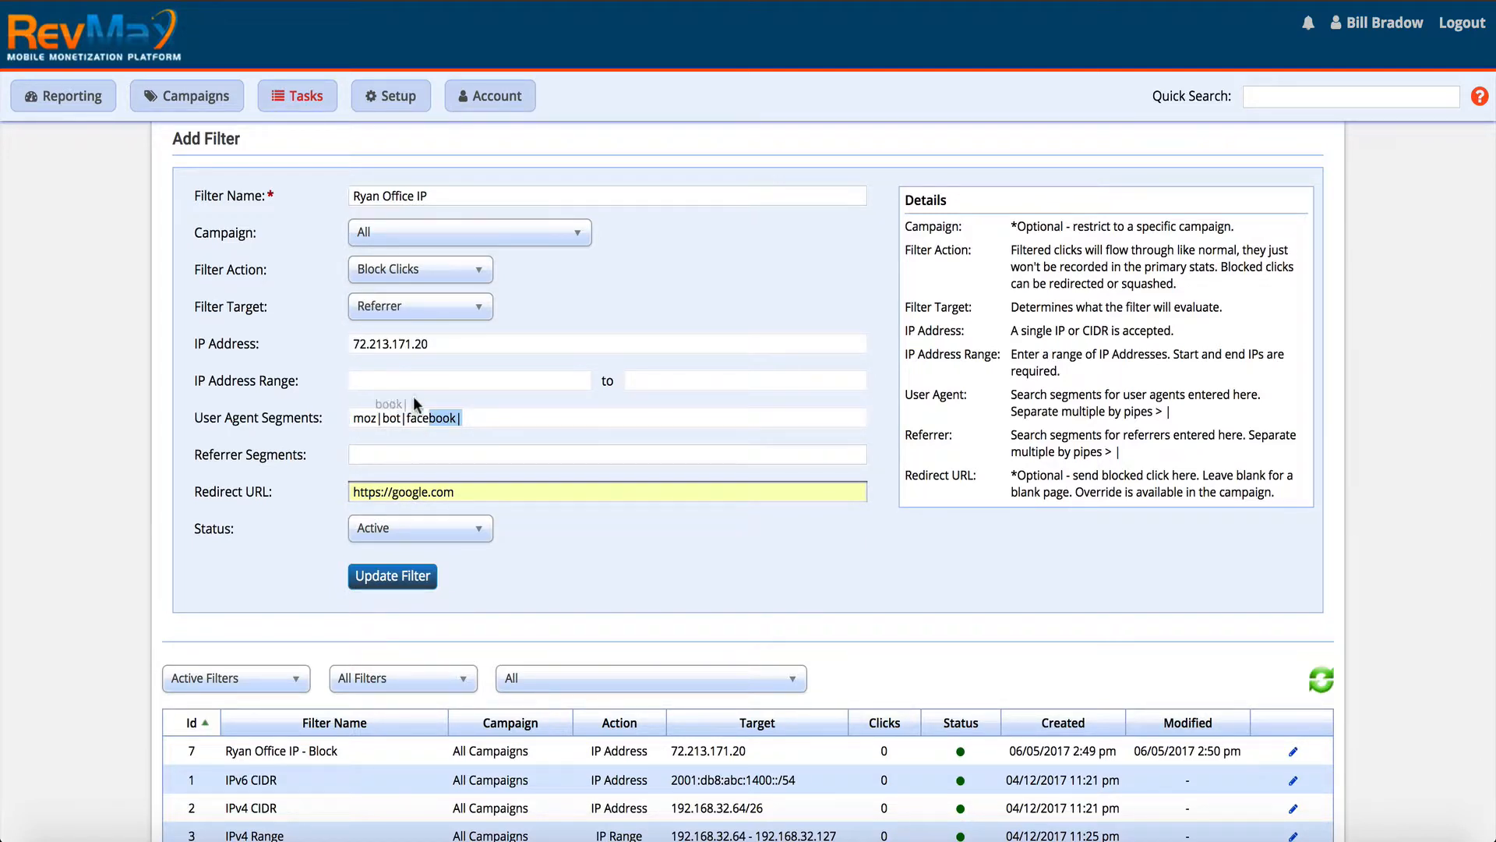
click(381, 460)
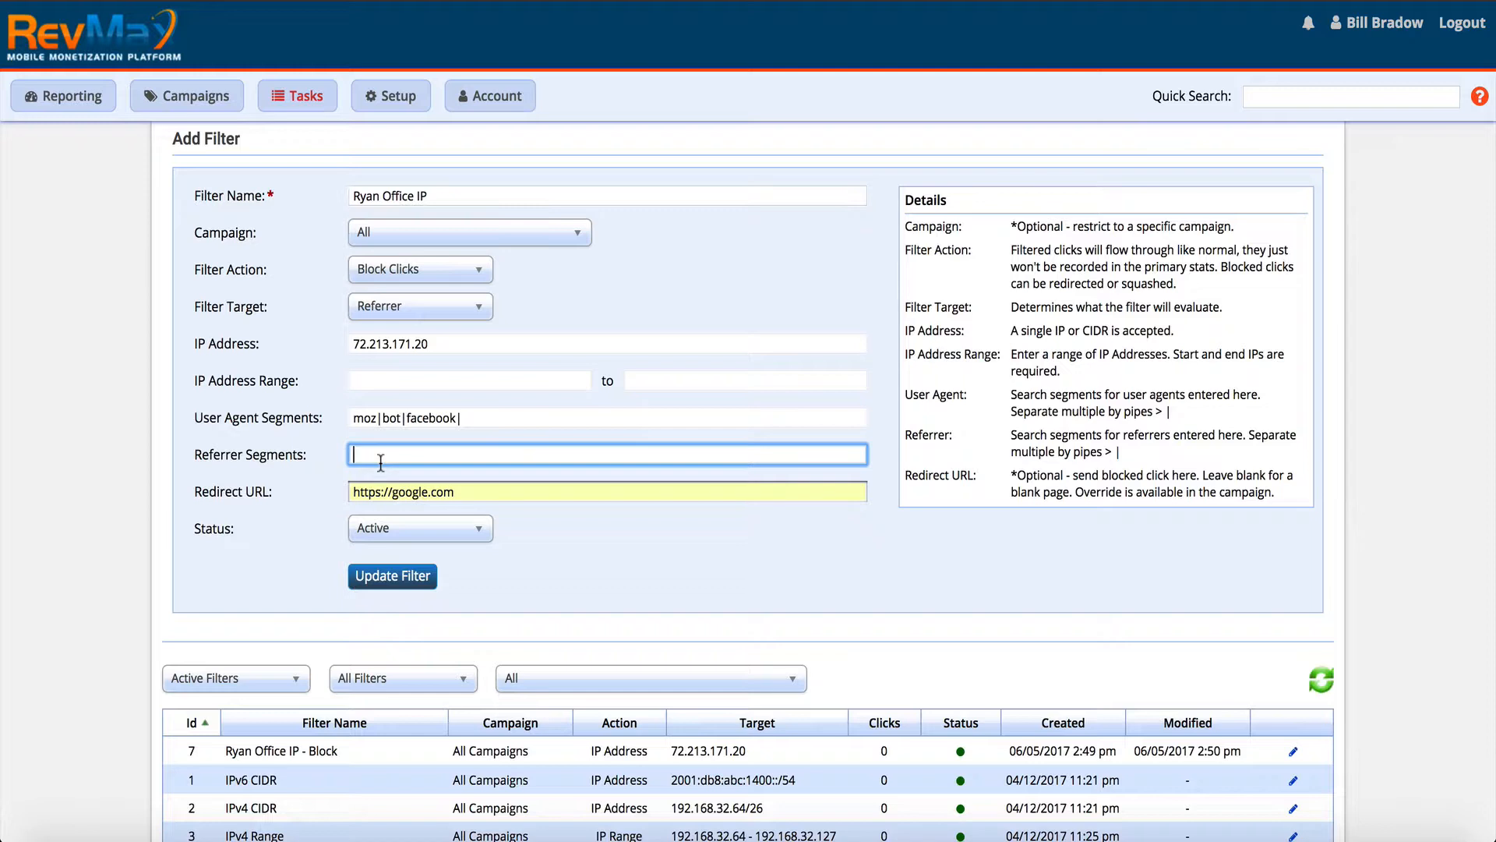
text(sex|adult|)
click(439, 484)
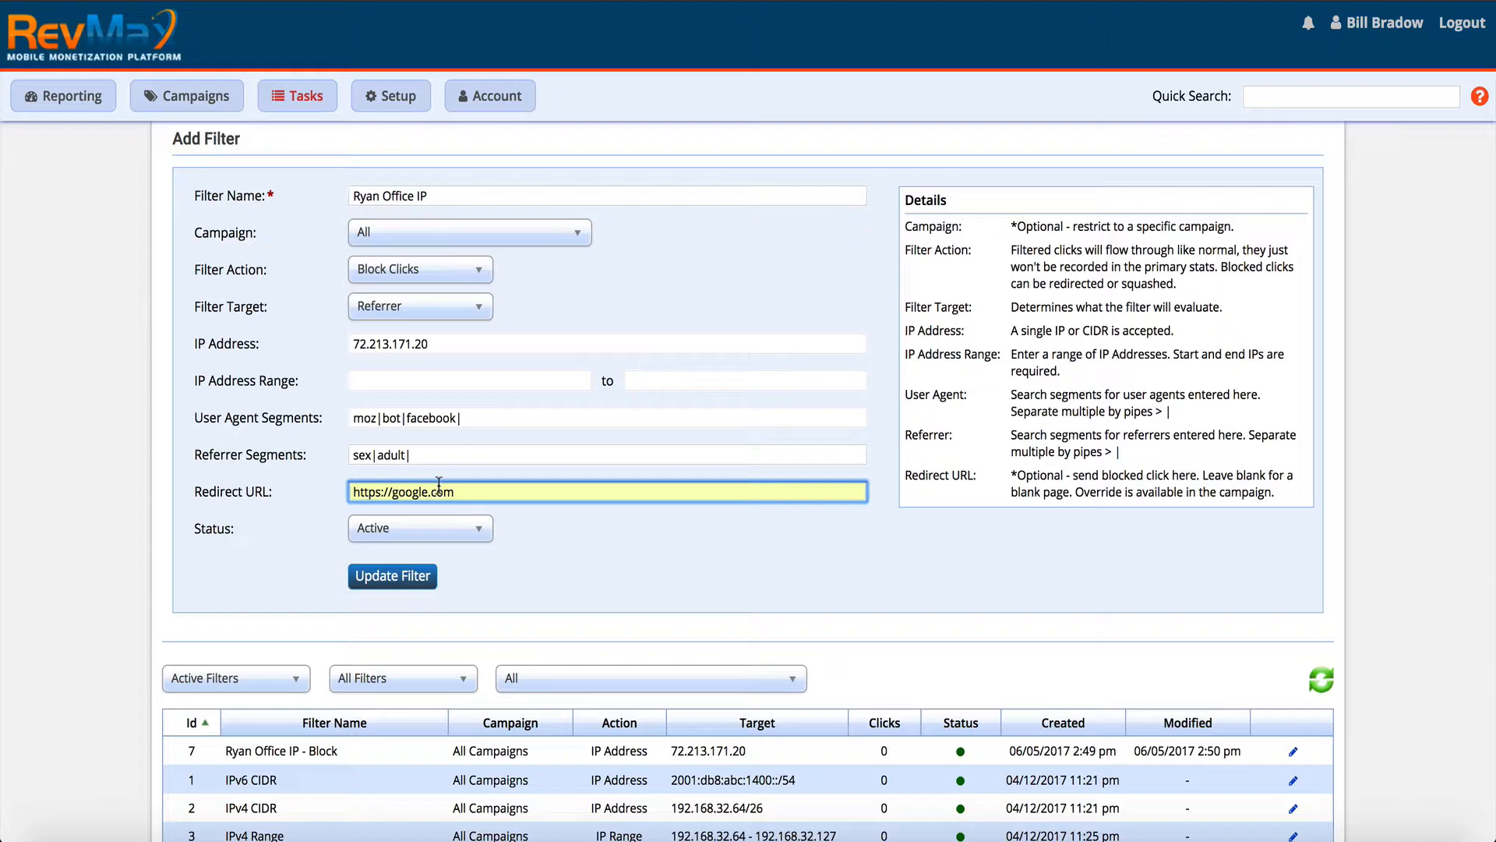
Clear the referrer segments from the filter form.
drag(391, 462, 354, 460)
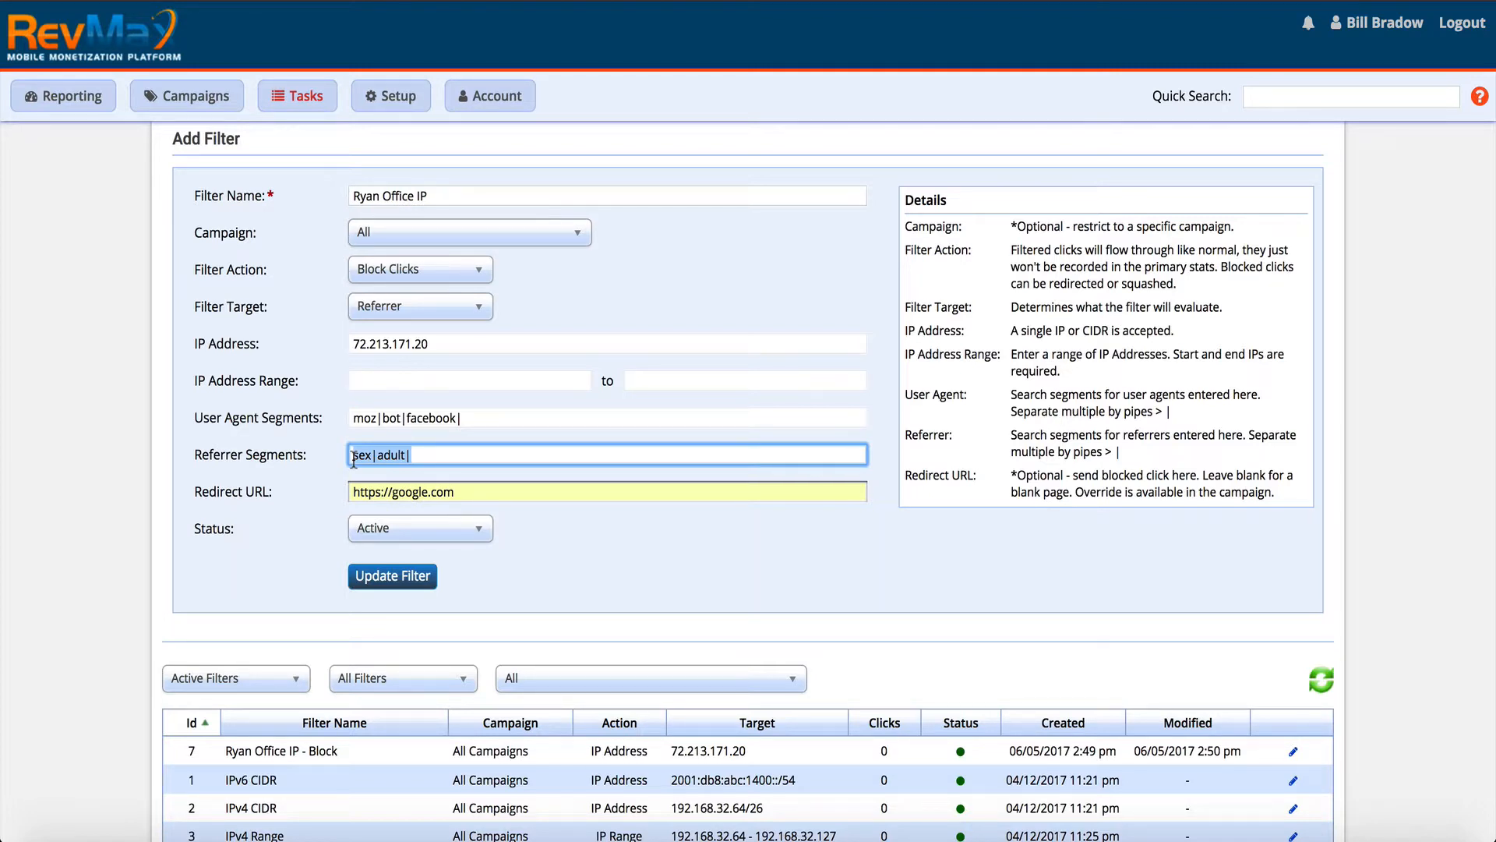
key(BackSpace)
scroll(354, 460, down, 2)
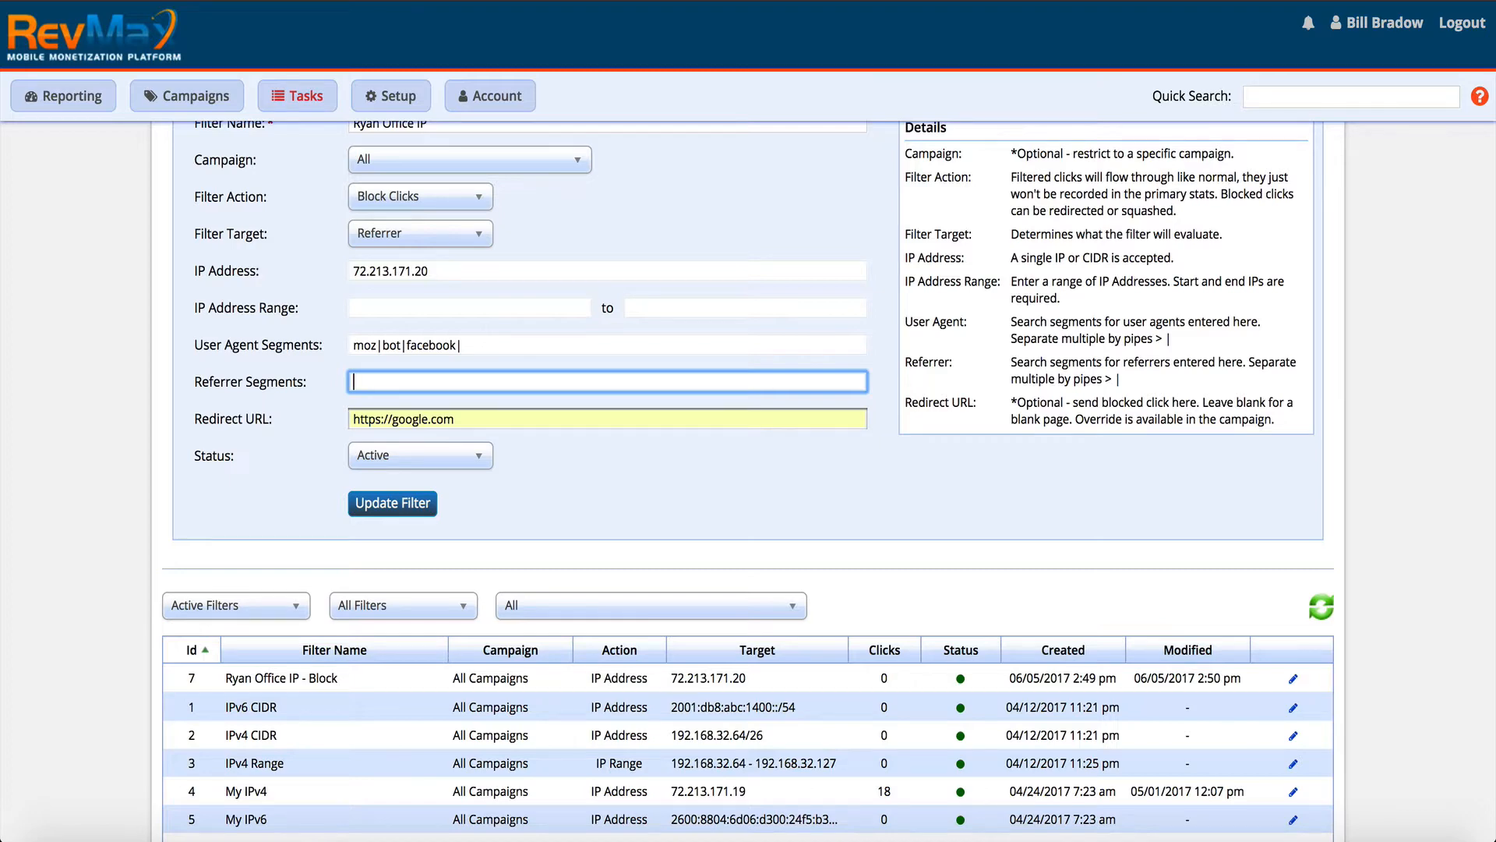
scroll(748, 467, up, 3)
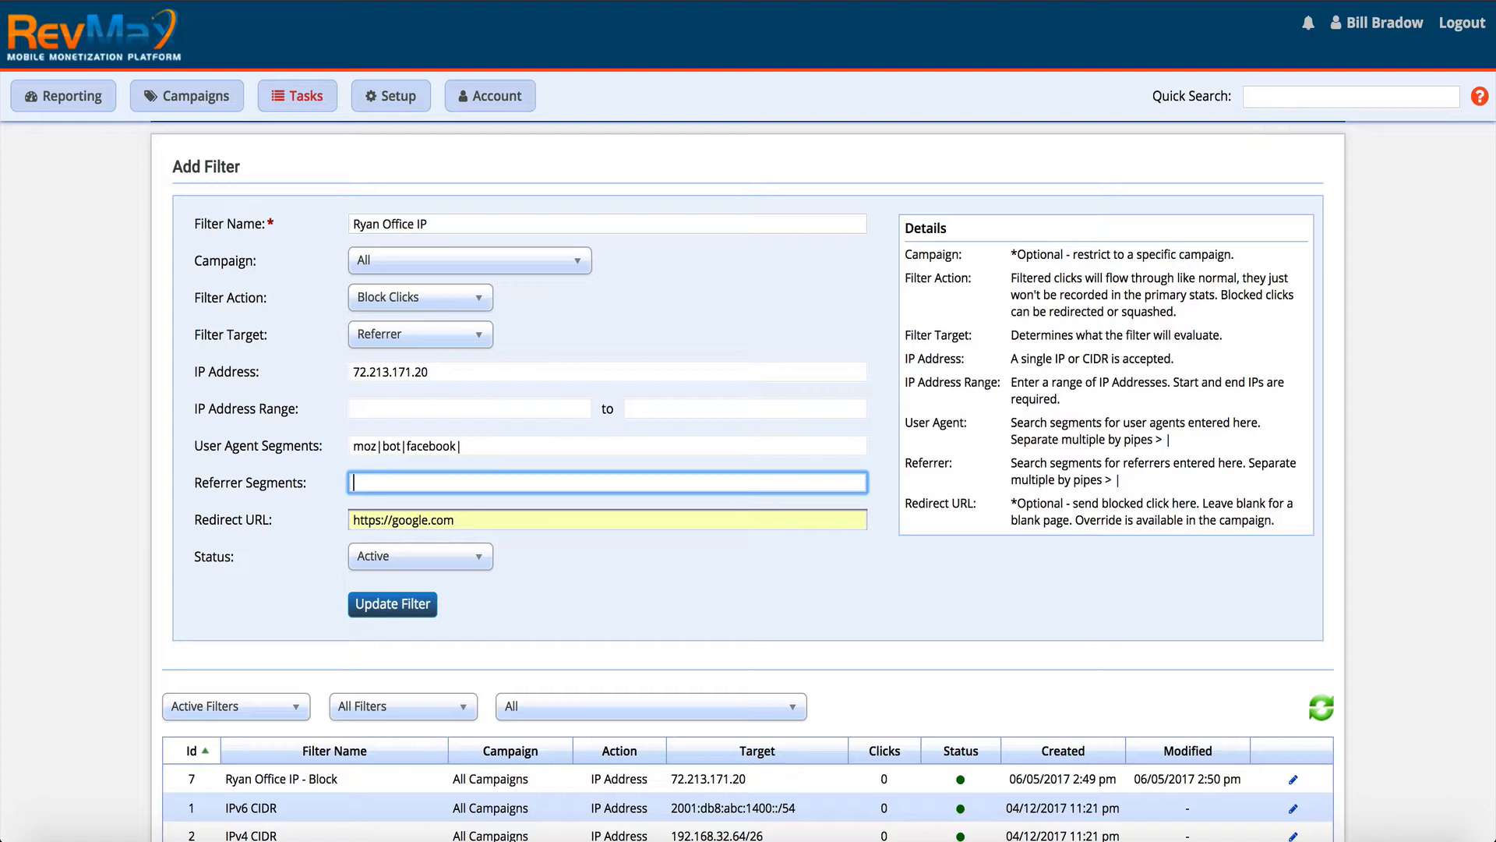
click(474, 520)
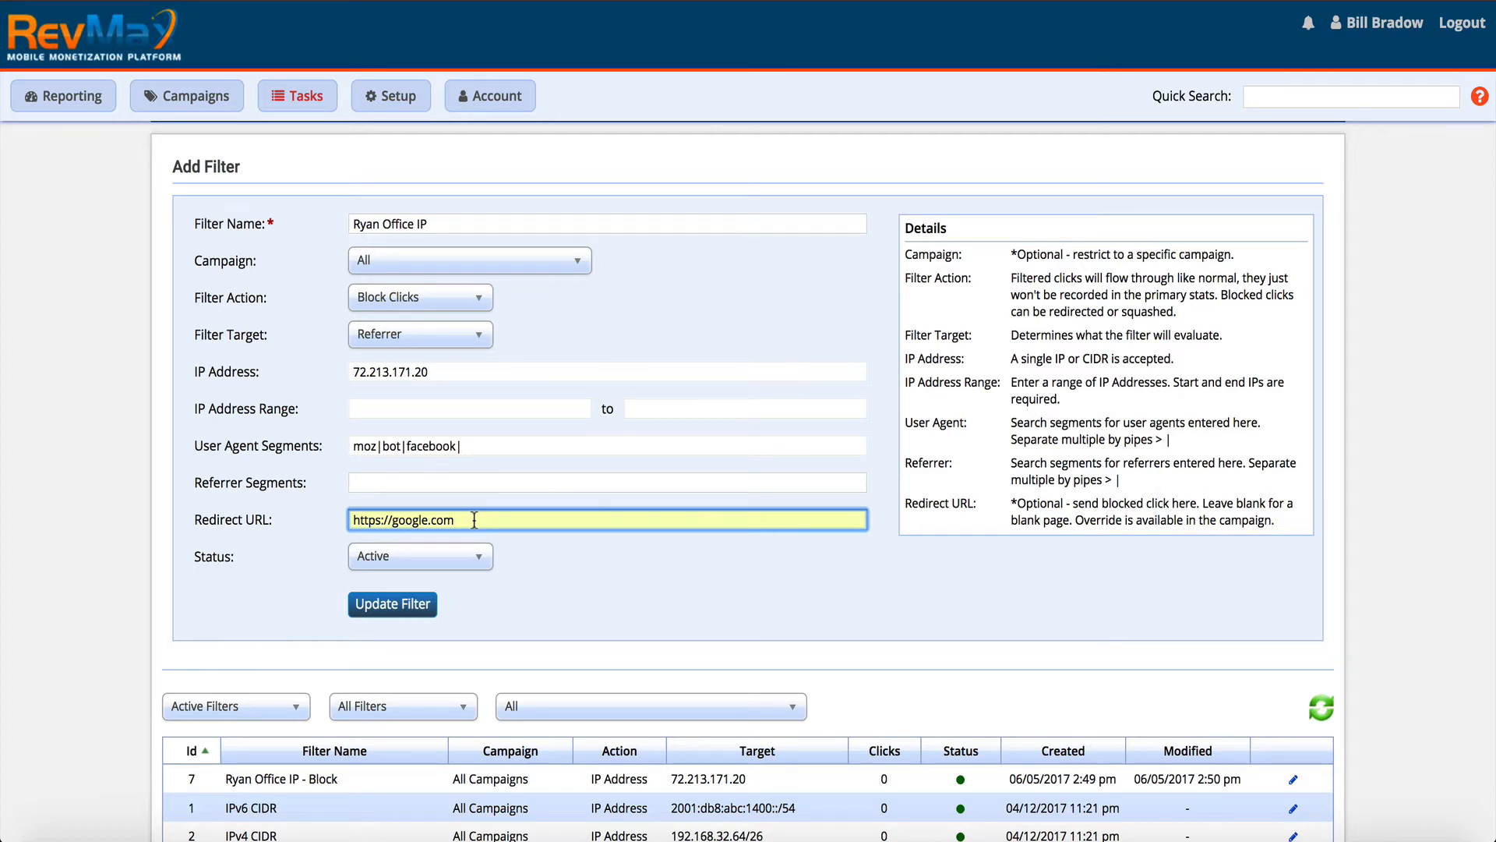
scroll(474, 520, down, 5)
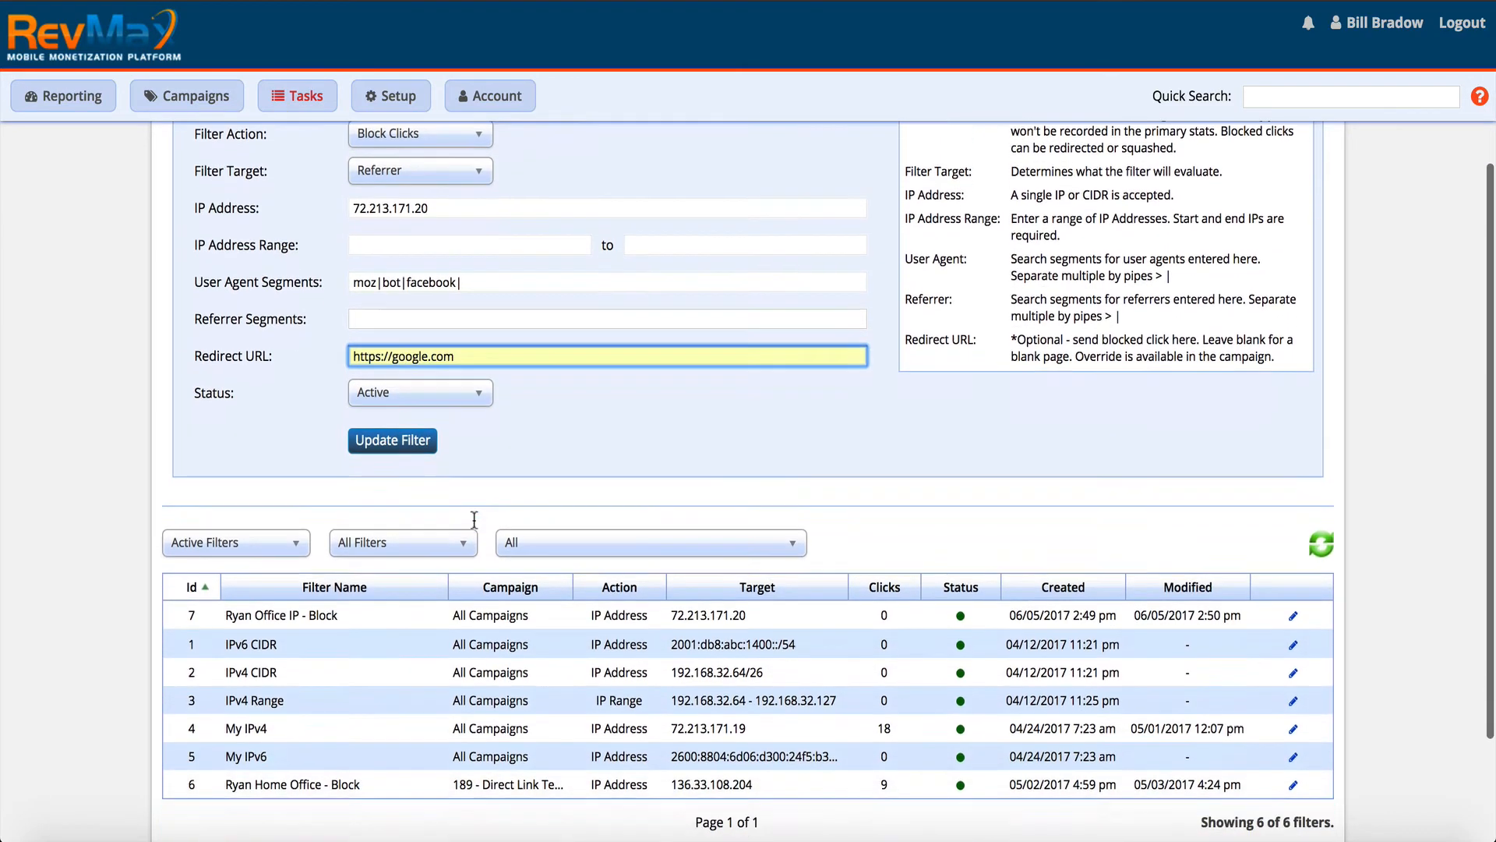
scroll(474, 519, up, 5)
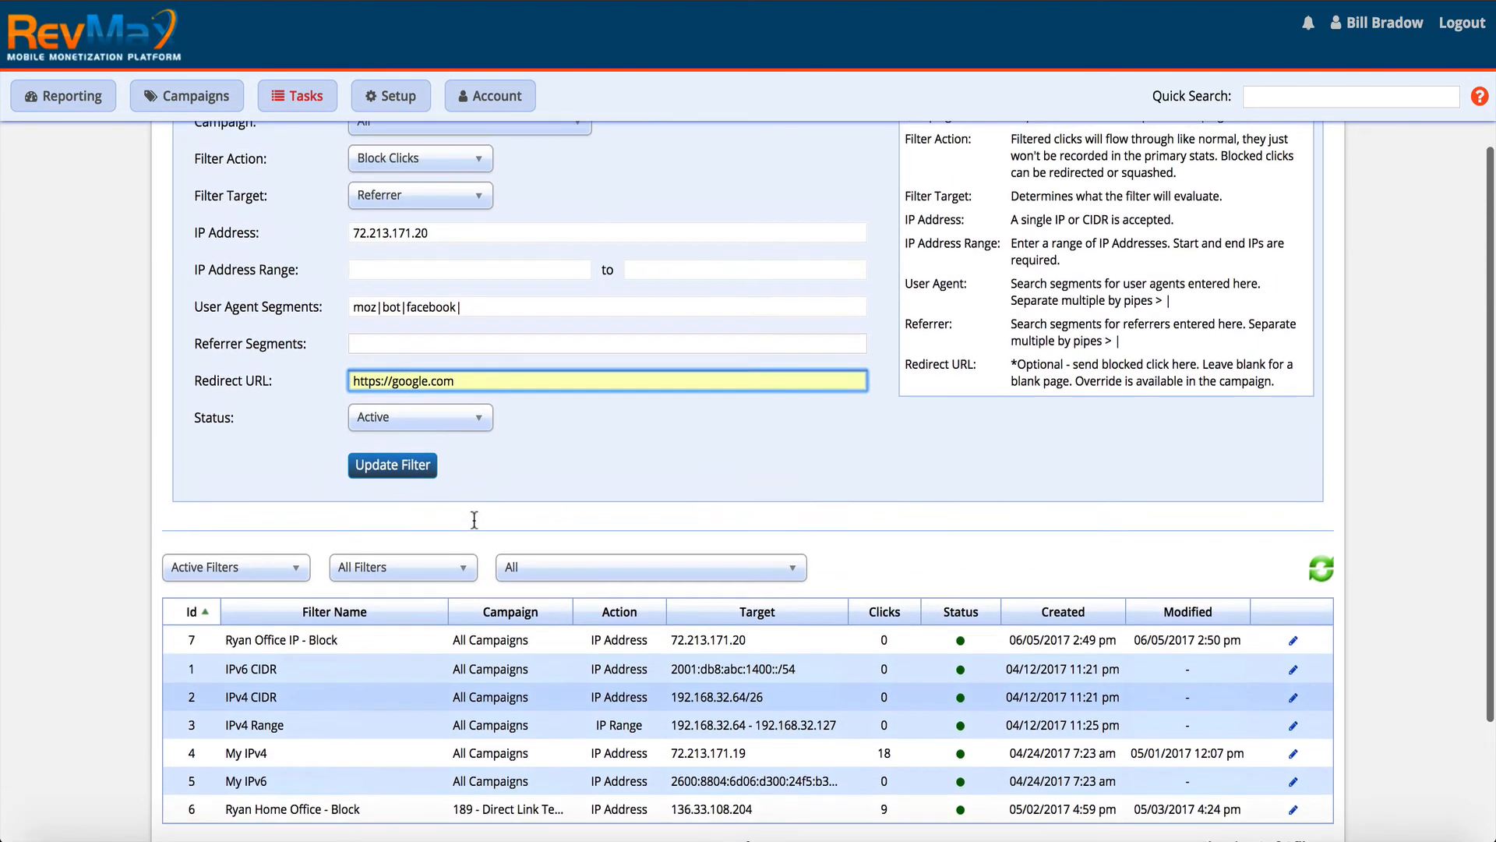
scroll(474, 519, down, 3)
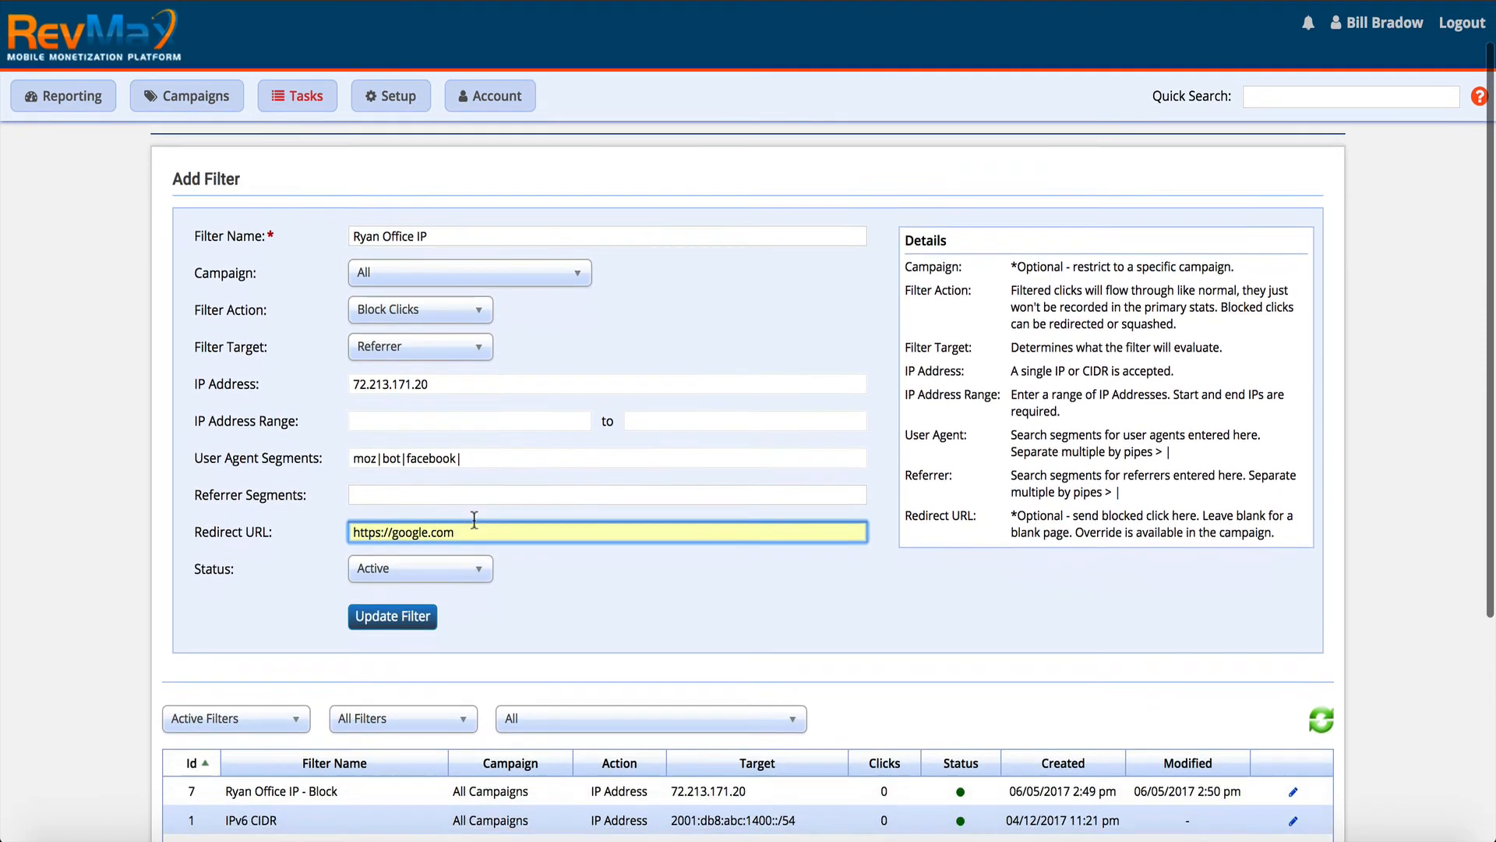
scroll(474, 520, up, 3)
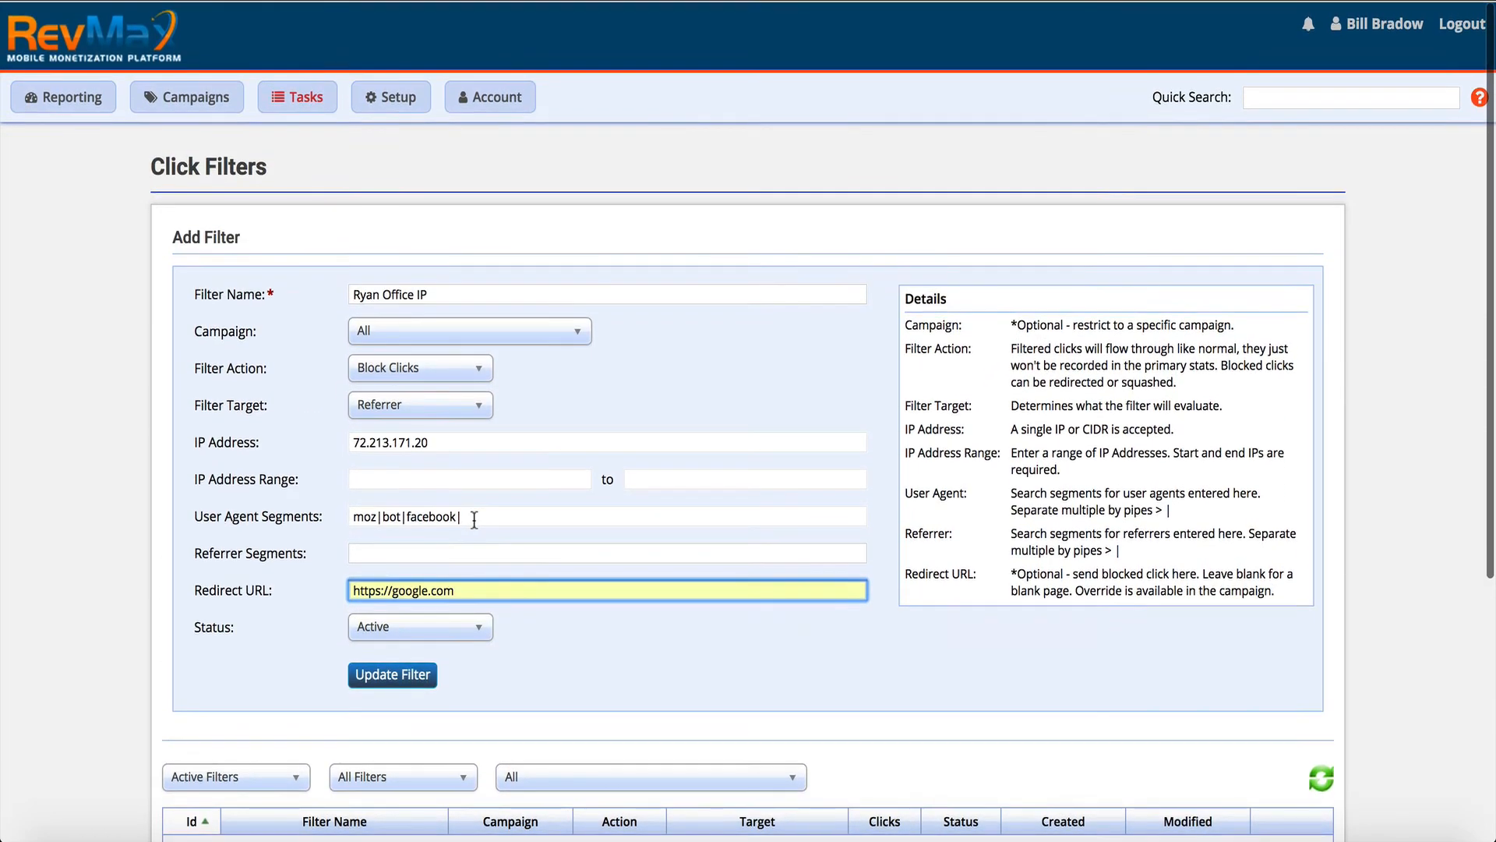